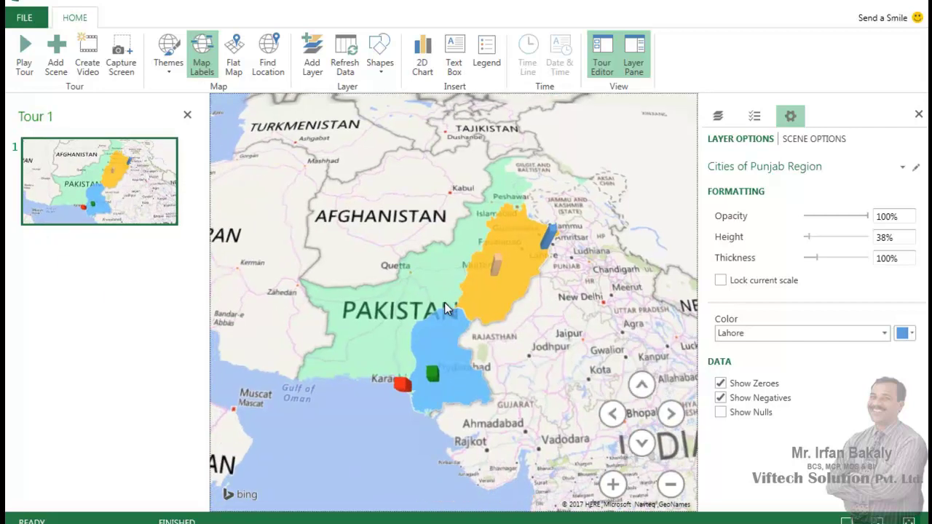
- Add a 5-second Circle-effect scene zoomed on the Karachi column and delete the original Scene 1
{"action": "mouse_move", "coordinate": [440, 311]}
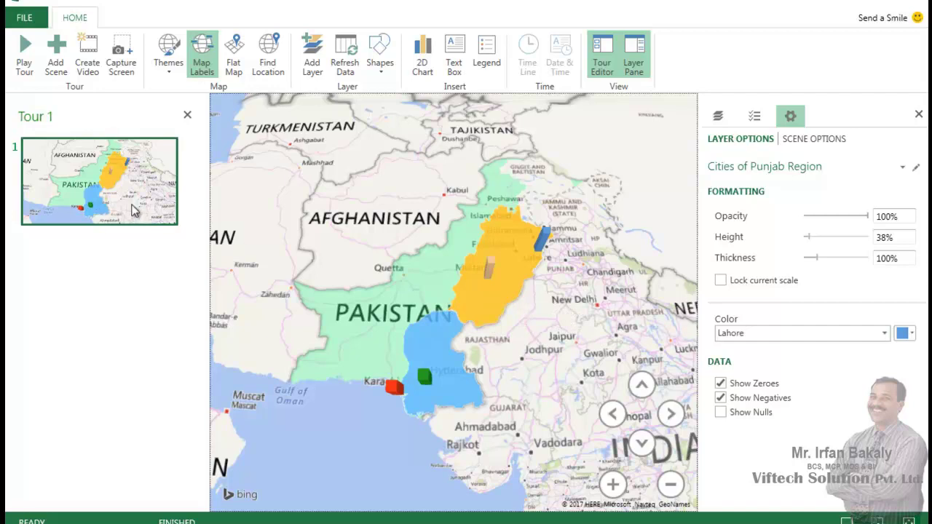
{"action": "left_click", "coordinate": [58, 61]}
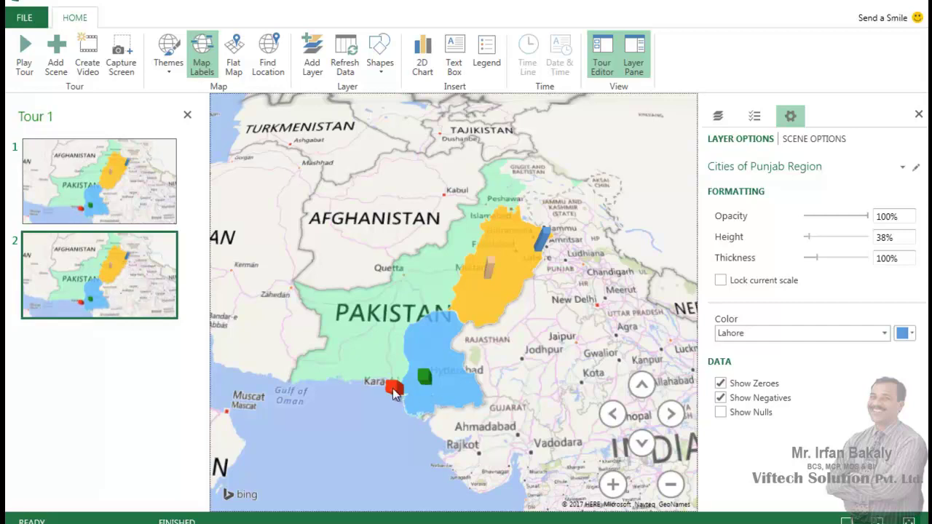
{"action": "double_click", "coordinate": [394, 391]}
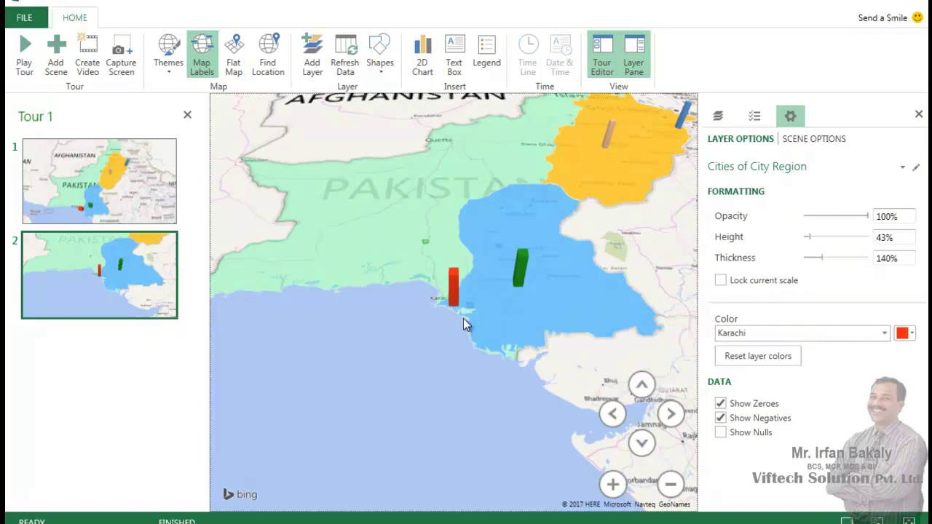
{"action": "left_click", "coordinate": [806, 145]}
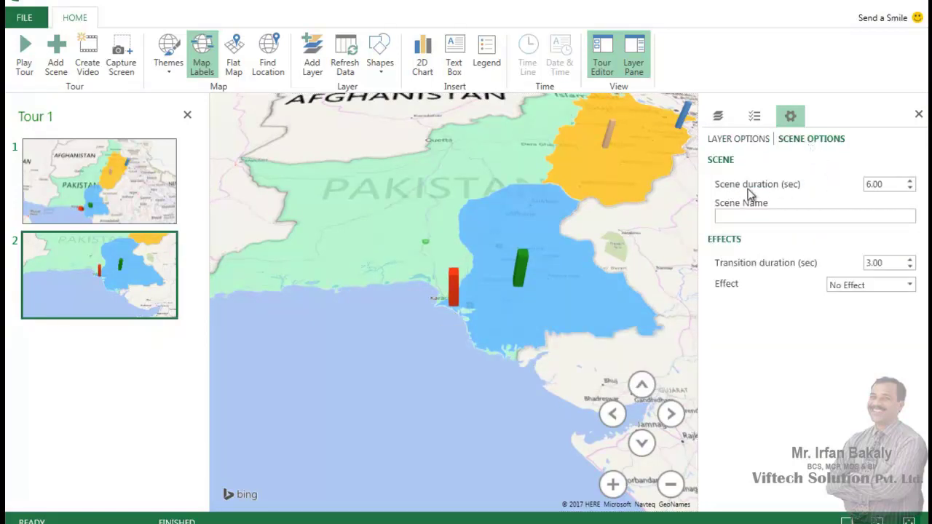
{"action": "left_click", "coordinate": [910, 187]}
{"action": "left_click", "coordinate": [870, 285]}
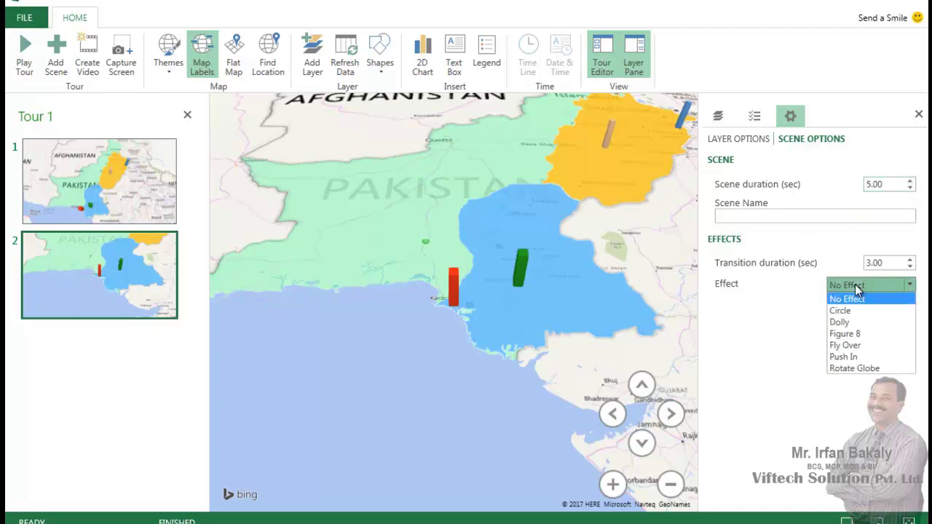
{"action": "left_click", "coordinate": [866, 313]}
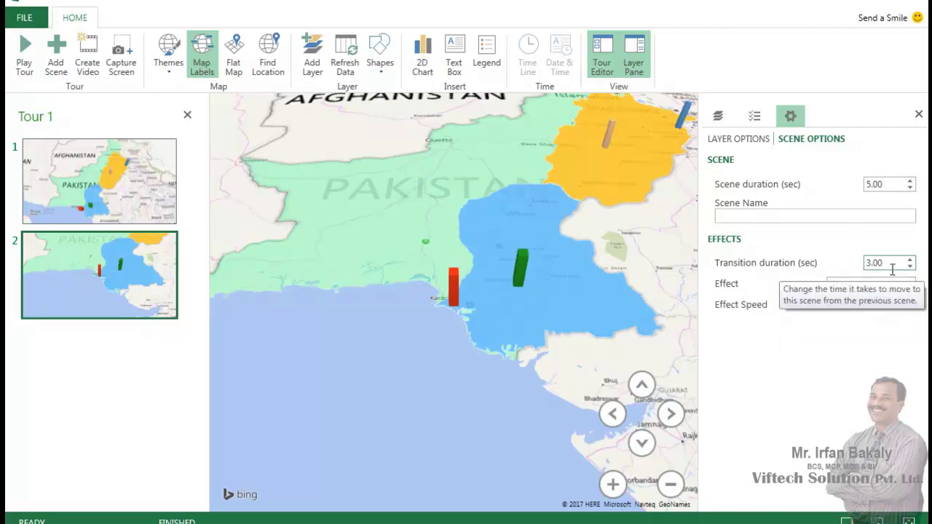
{"action": "mouse_move", "coordinate": [149, 266]}
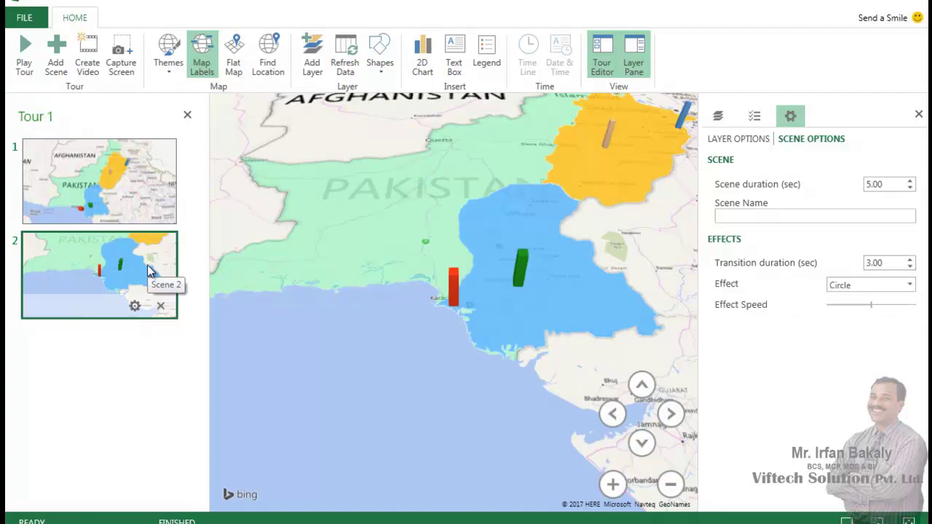
{"action": "left_click", "coordinate": [161, 213]}
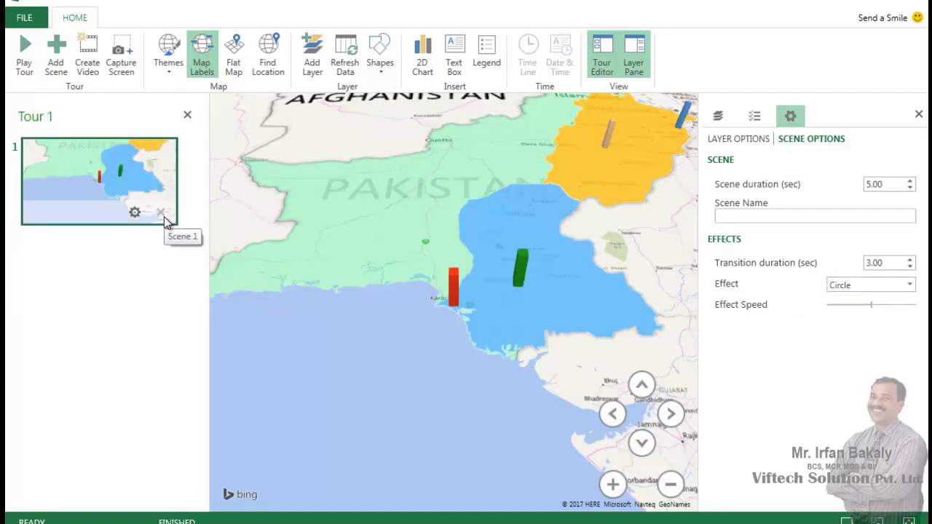
- Undo the deletion to restore the Pakistan overview scene and set its effect to Dolly
{"action": "key", "text": "ctrl+z"}
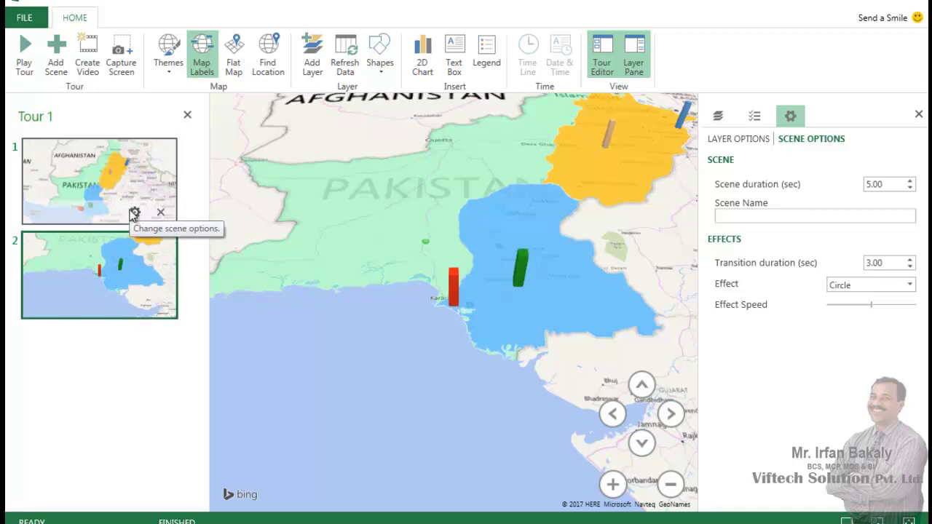
{"action": "left_click", "coordinate": [134, 213]}
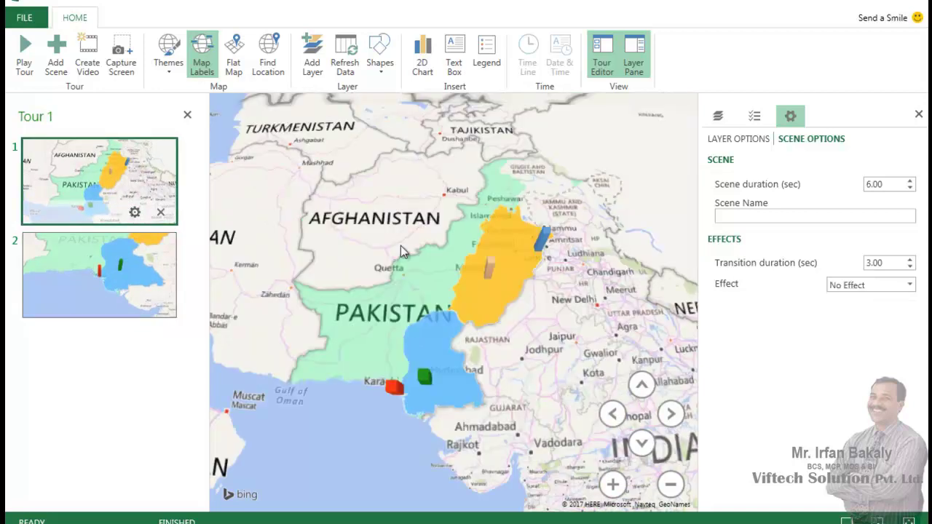
{"action": "left_click", "coordinate": [864, 290]}
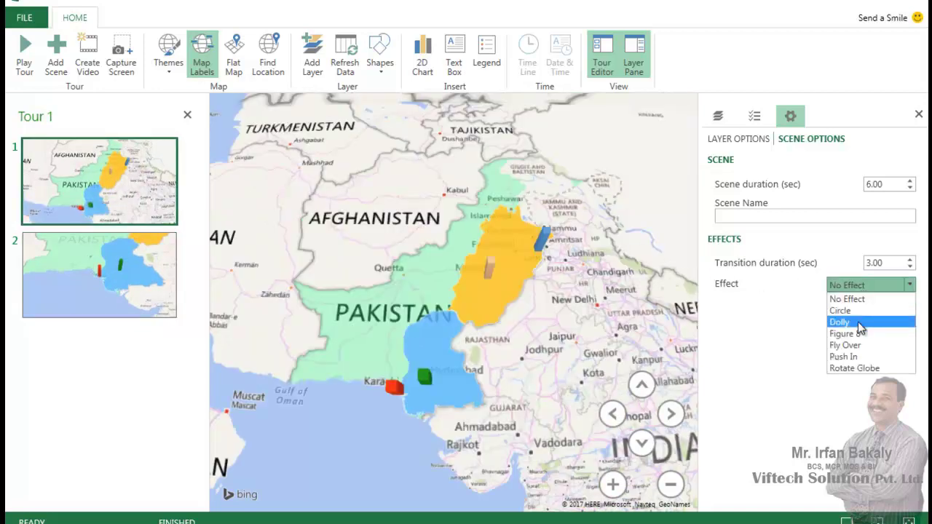
{"action": "left_click", "coordinate": [860, 321]}
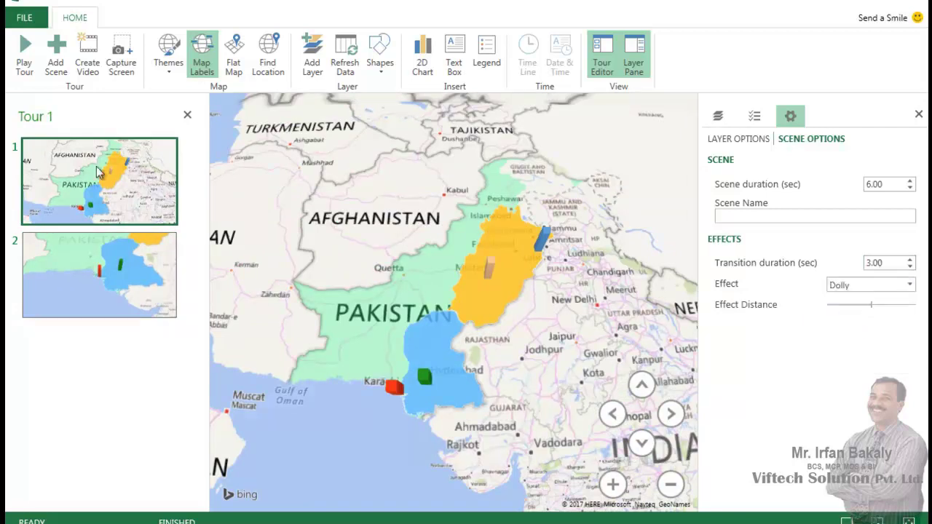
{"action": "left_click", "coordinate": [99, 275]}
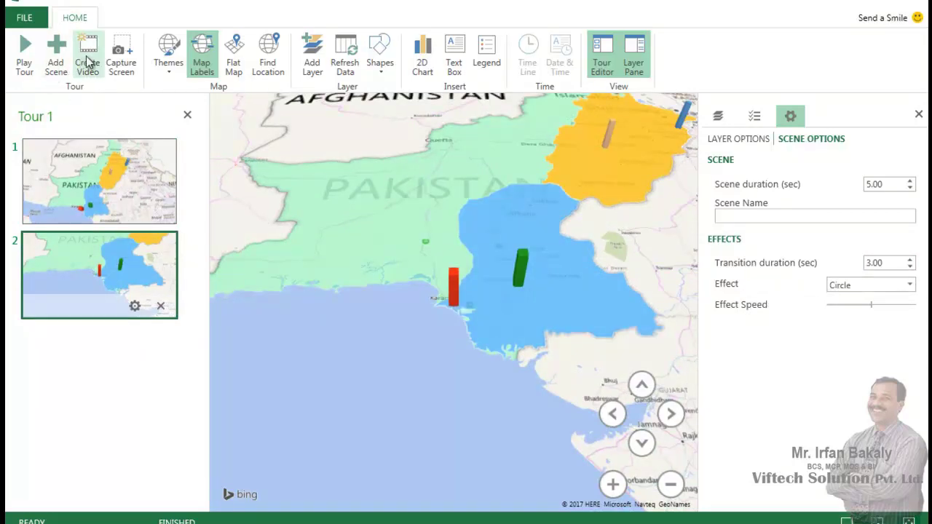
- Add a zoomed, tilted Karachi scene lasting 3 seconds with Fly Over, then a fourth scene
{"action": "left_click", "coordinate": [56, 53]}
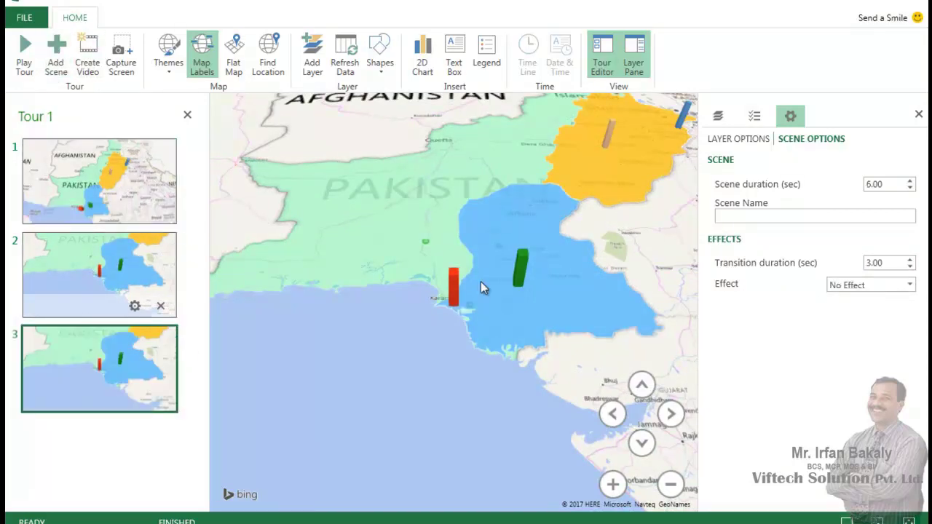
{"action": "scroll", "coordinate": [522, 263], "scroll_direction": "up", "scroll_amount": 5}
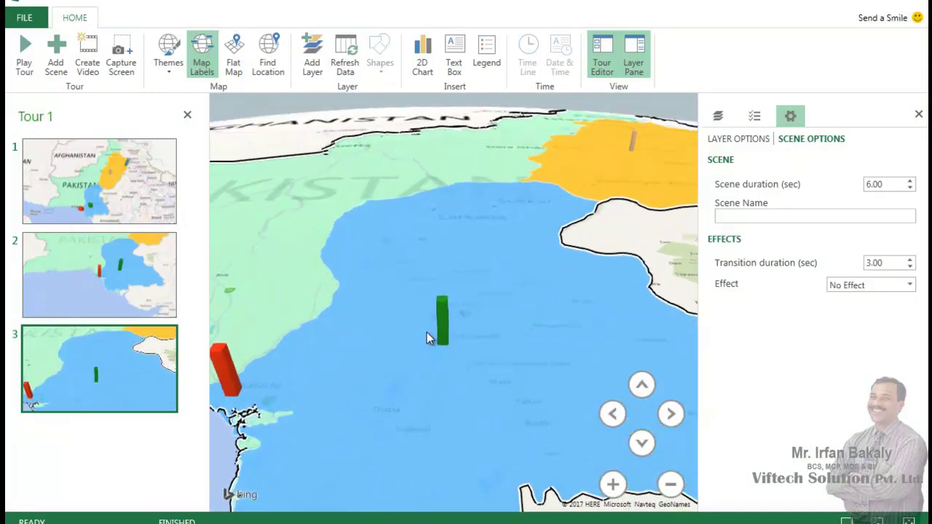
{"action": "left_click", "coordinate": [643, 386]}
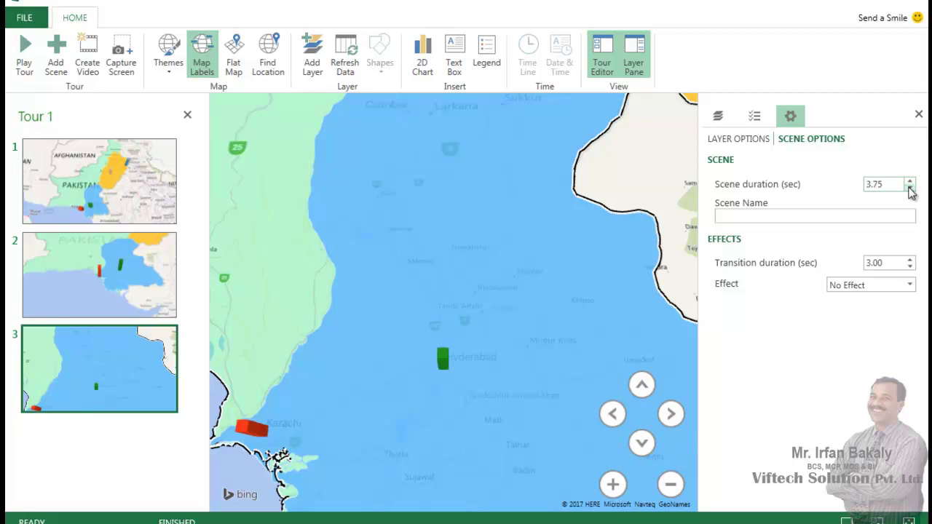
{"action": "left_click", "coordinate": [872, 286]}
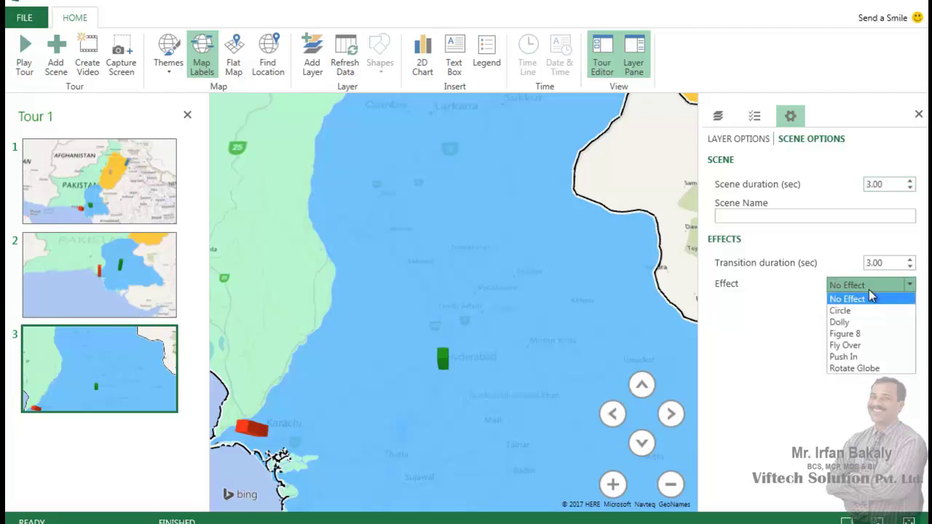
{"action": "left_click", "coordinate": [860, 346]}
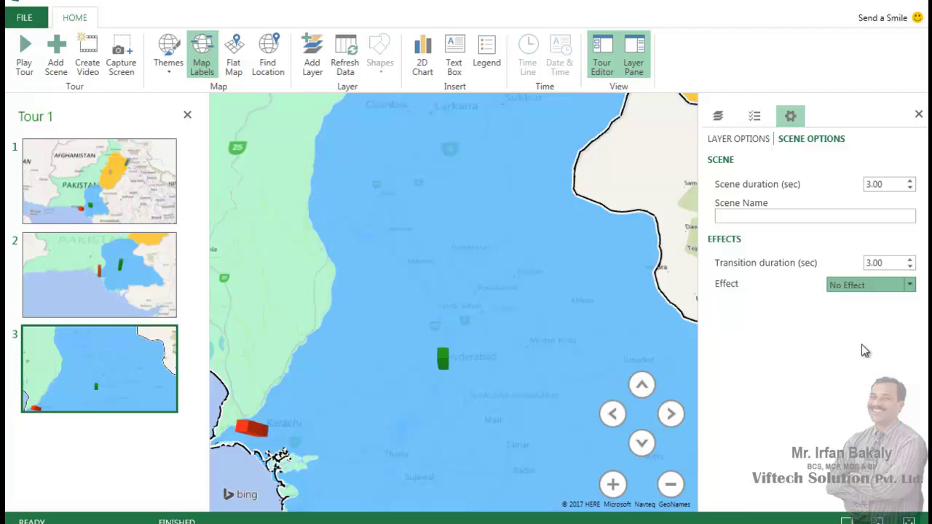
{"action": "left_click", "coordinate": [53, 50]}
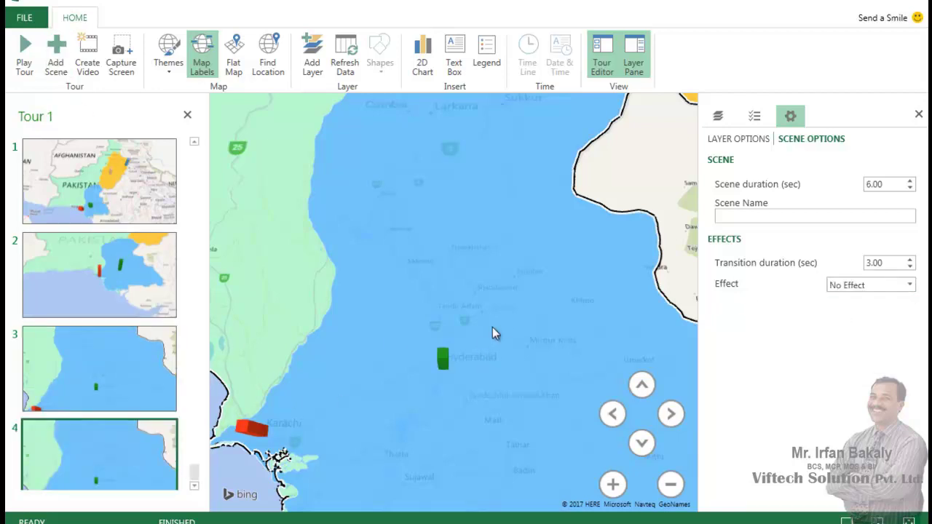
- Pan and zoom the map from Jaisalmer toward Punjab and the India border
{"action": "key", "text": "Up"}
{"action": "key", "text": "Right"}
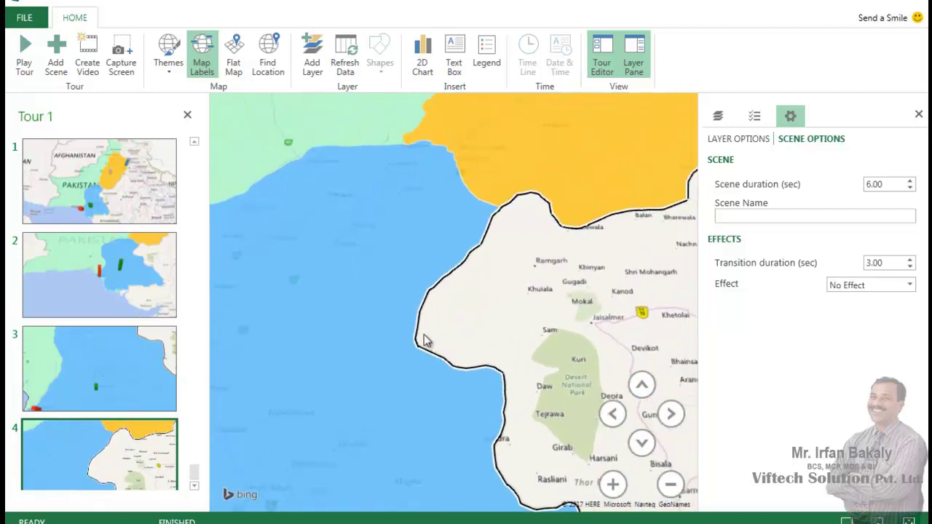
{"action": "left_click", "coordinate": [671, 484]}
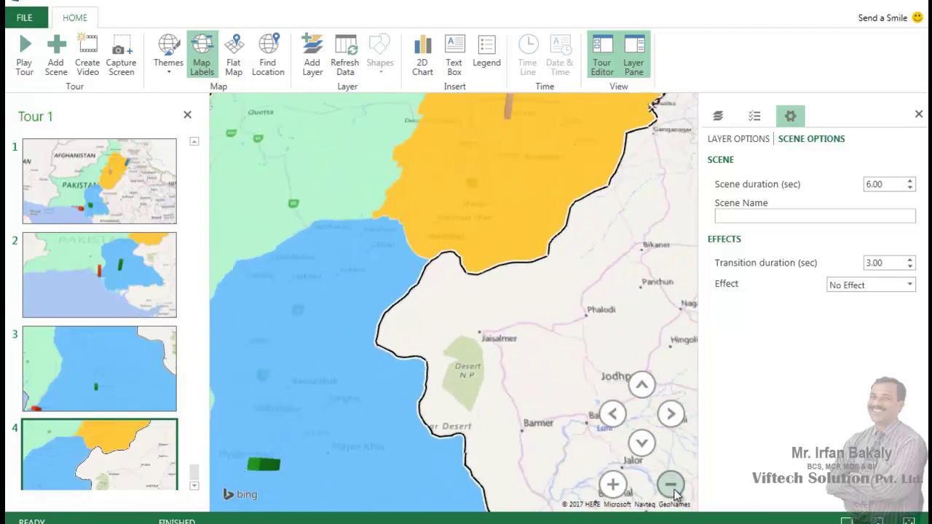
{"action": "key", "text": "Up"}
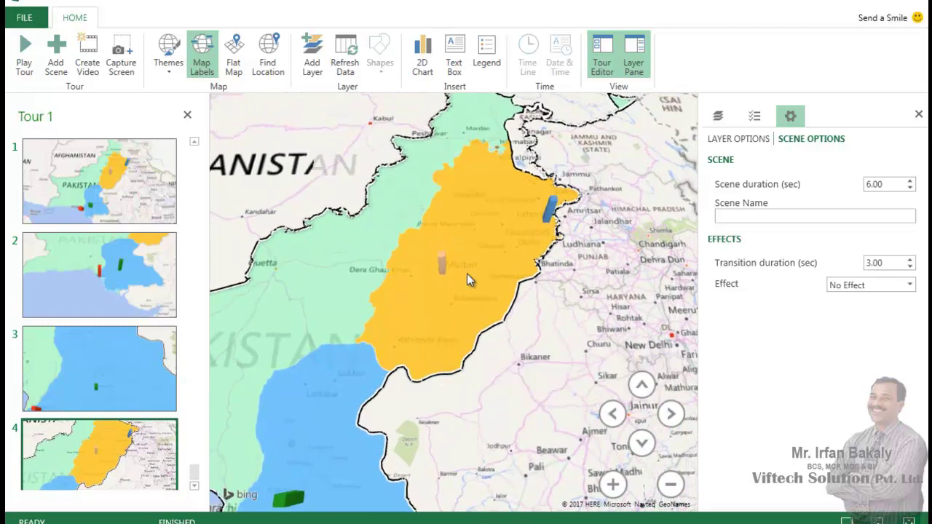
{"action": "scroll", "coordinate": [477, 283], "scroll_direction": "up", "scroll_amount": 3}
{"action": "mouse_move", "coordinate": [453, 301]}
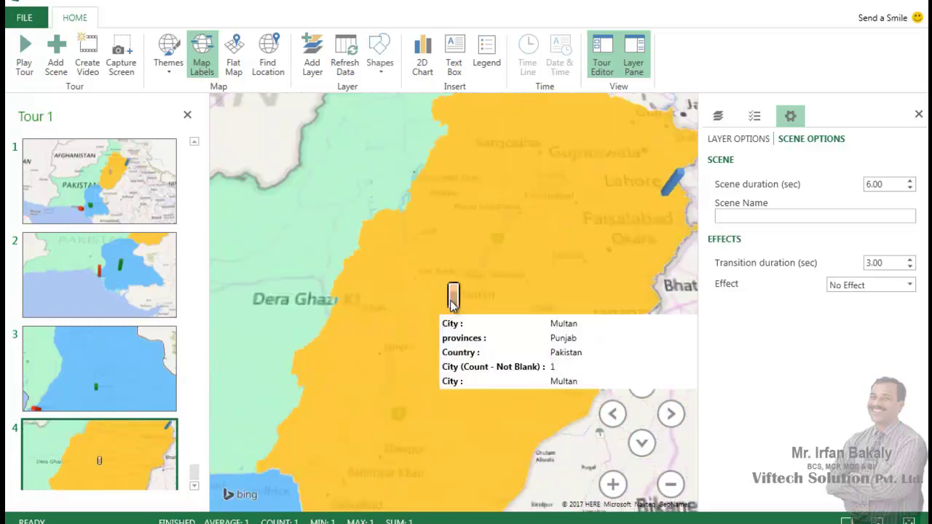
{"action": "scroll", "coordinate": [453, 301], "scroll_direction": "down", "scroll_amount": 2}
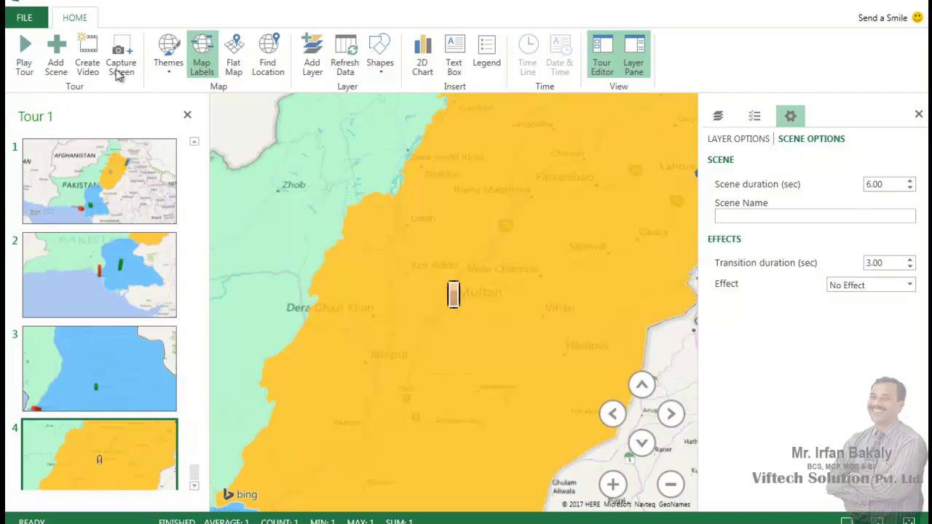
- Add a new scene framed on Lahore, Amritsar and the Kashmir border
{"action": "left_click", "coordinate": [56, 56]}
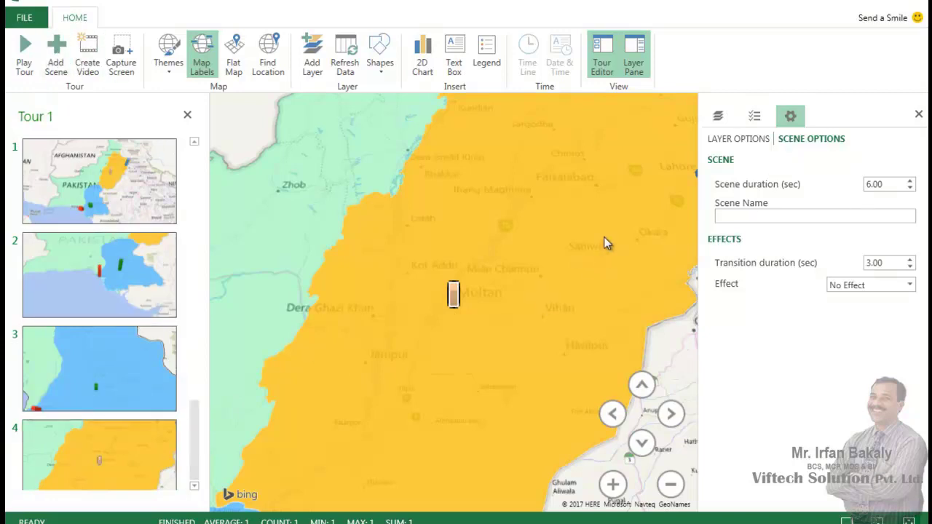
{"action": "left_click", "coordinate": [670, 486]}
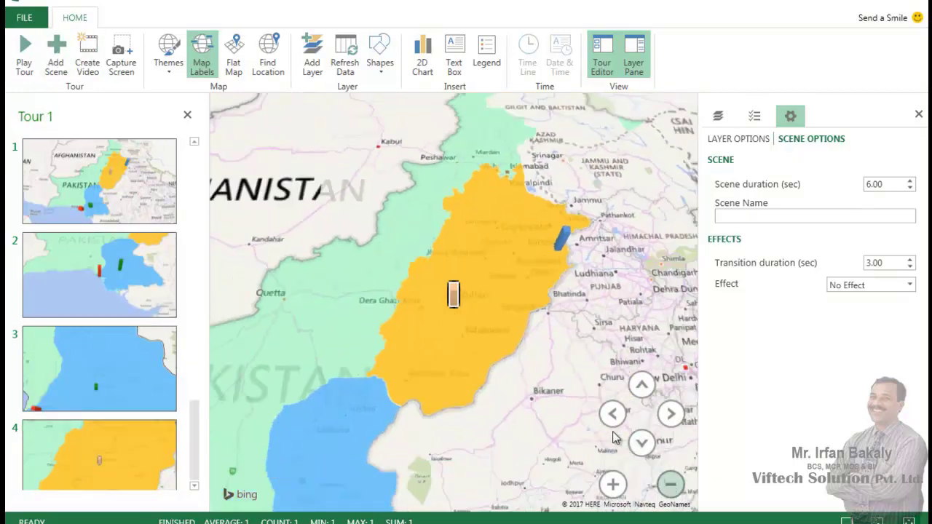
{"action": "scroll", "coordinate": [525, 379], "scroll_direction": "up", "scroll_amount": 2}
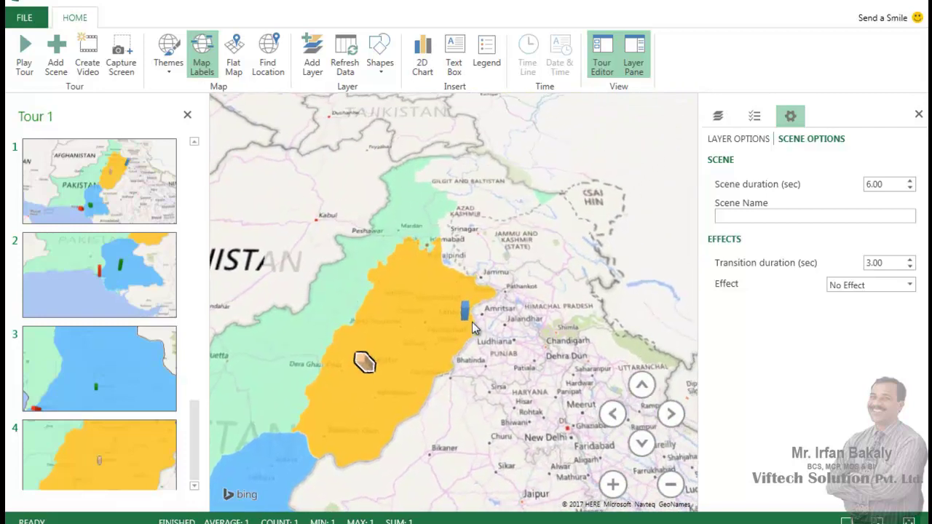
{"action": "scroll", "coordinate": [471, 321], "scroll_direction": "up", "scroll_amount": 3}
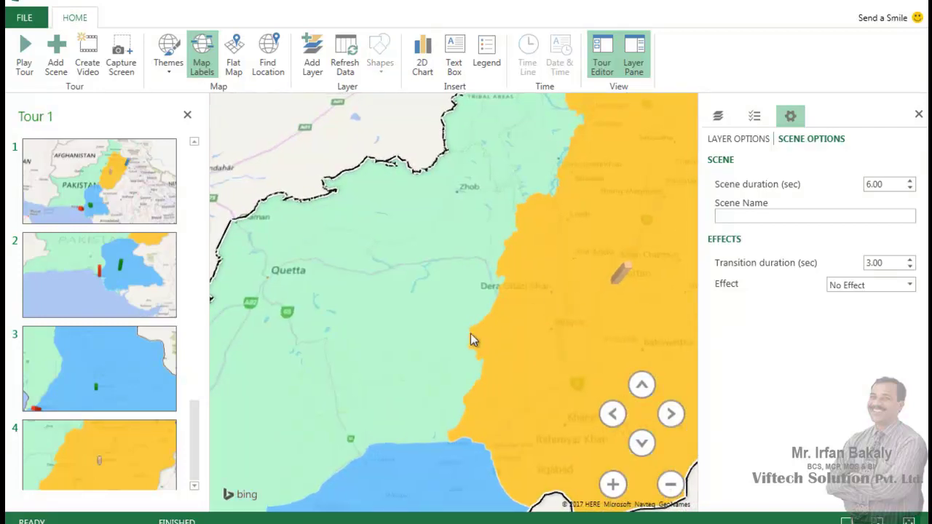
{"action": "left_click_drag", "start_coordinate": [471, 325], "coordinate": [370, 362]}
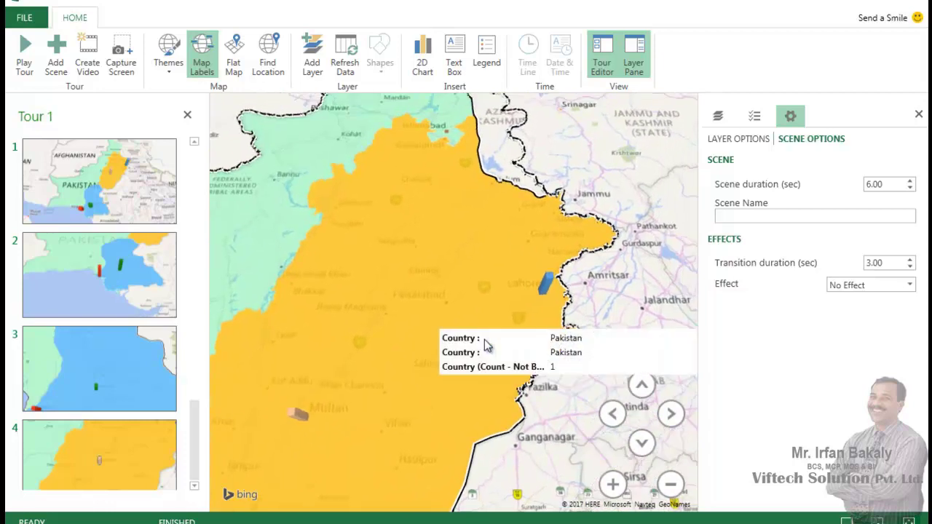
{"action": "left_click_drag", "start_coordinate": [527, 302], "coordinate": [497, 413]}
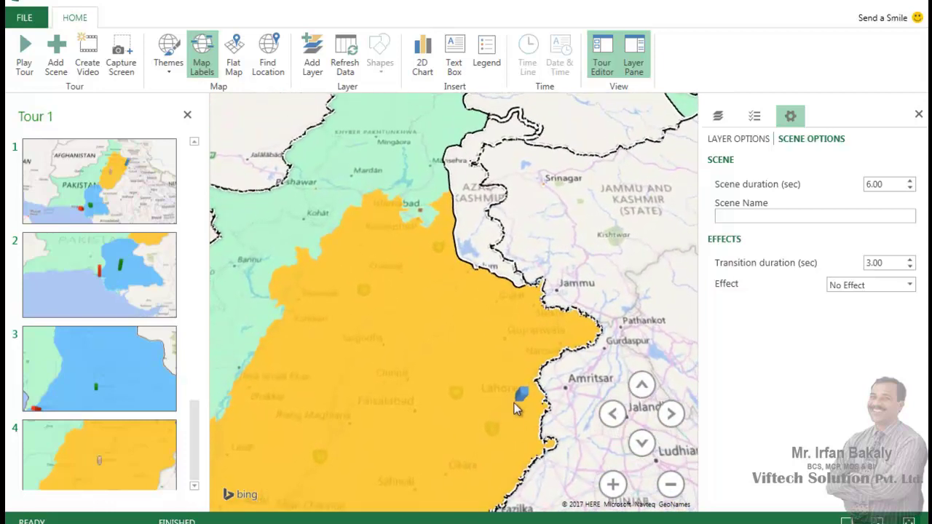
{"action": "mouse_move", "coordinate": [513, 410]}
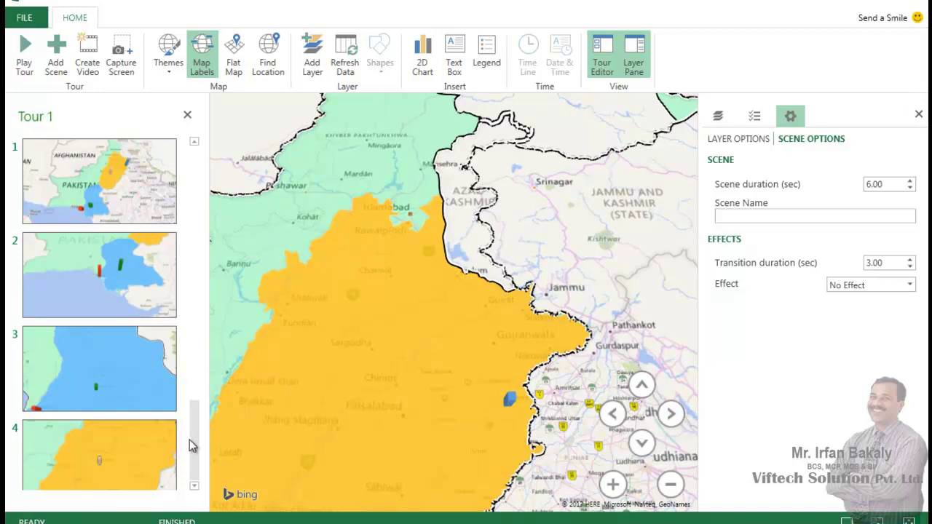
- Delete the old second scene and reframe the new scene 2 on the Karachi coast
{"action": "scroll", "coordinate": [169, 238], "scroll_direction": "up", "scroll_amount": 3}
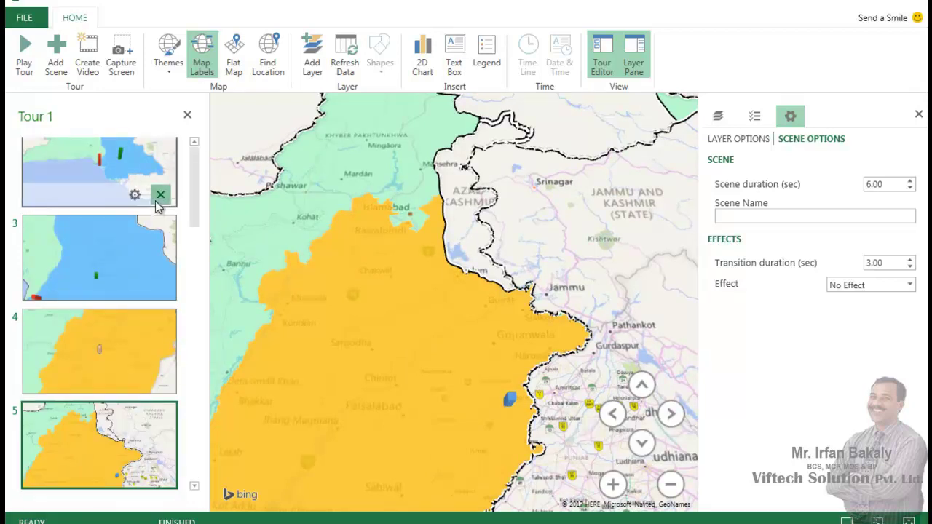
{"action": "left_click", "coordinate": [119, 173]}
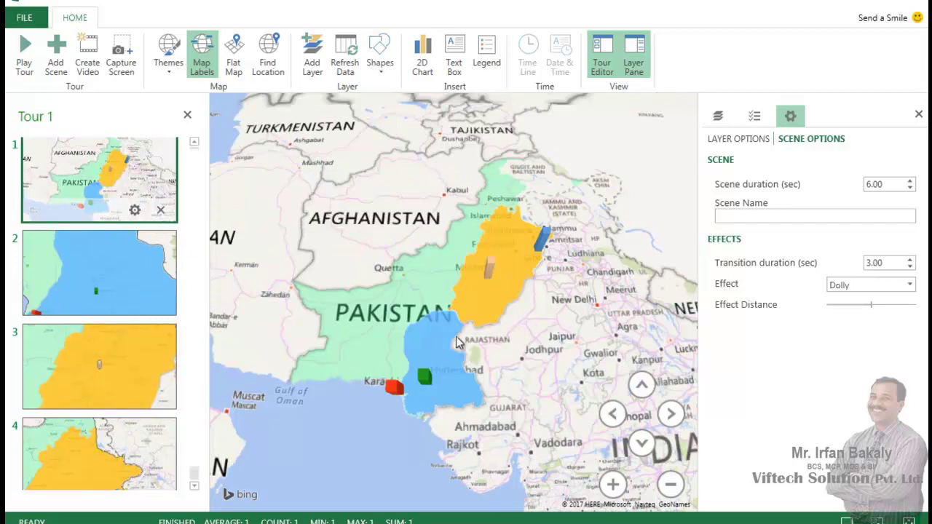
{"action": "left_click", "coordinate": [141, 275]}
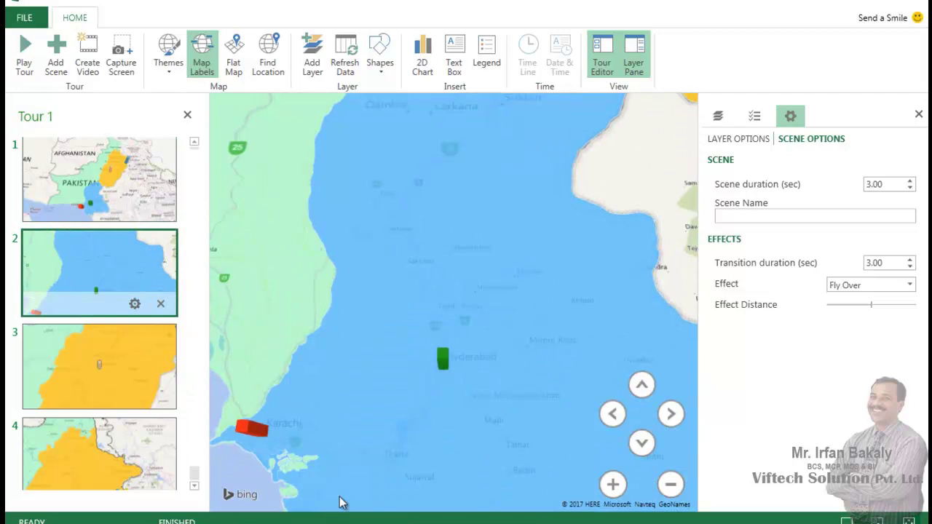
{"action": "left_click_drag", "start_coordinate": [290, 415], "coordinate": [526, 343]}
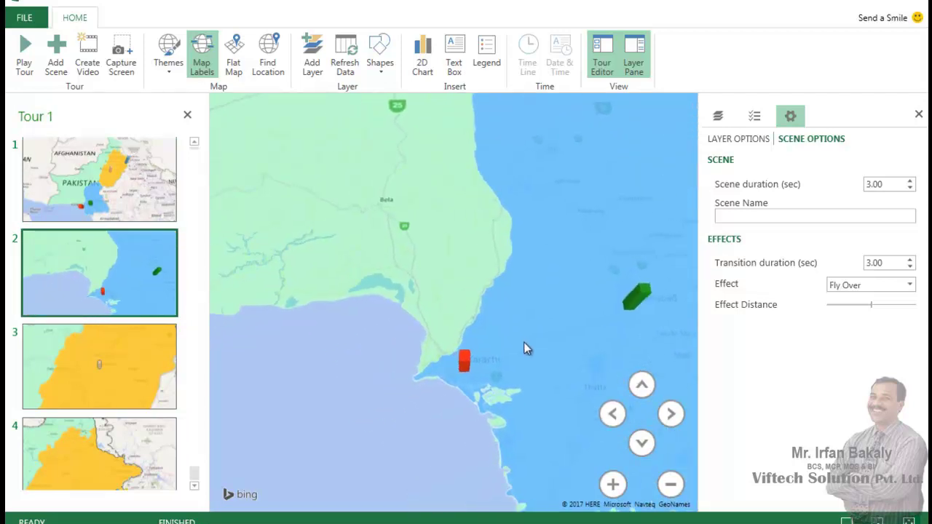
{"action": "mouse_move", "coordinate": [501, 357]}
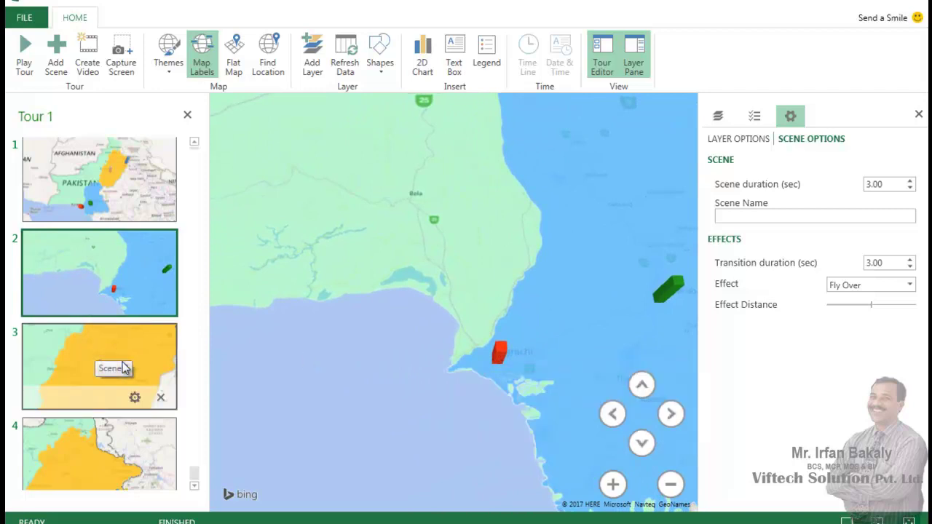
- Pan, zoom and tilt scene 3 to frame southern Sindh and the Thar Desert
{"action": "left_click", "coordinate": [122, 363]}
{"action": "left_click_drag", "start_coordinate": [365, 407], "coordinate": [462, 321]}
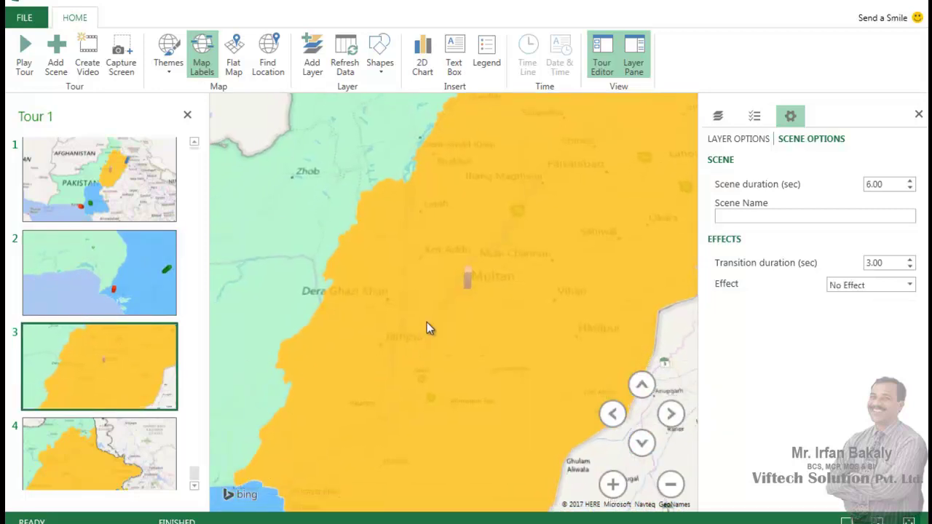
{"action": "scroll", "coordinate": [462, 321], "scroll_direction": "up", "scroll_amount": 5}
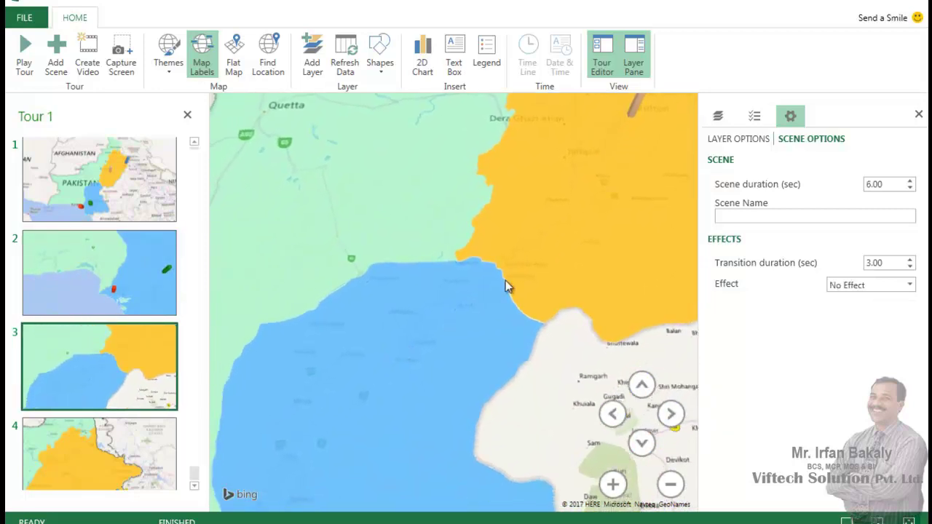
{"action": "mouse_move", "coordinate": [474, 374]}
{"action": "left_mouse_down"}
{"action": "mouse_move", "coordinate": [407, 368]}
{"action": "mouse_move", "coordinate": [330, 446]}
{"action": "left_mouse_up"}
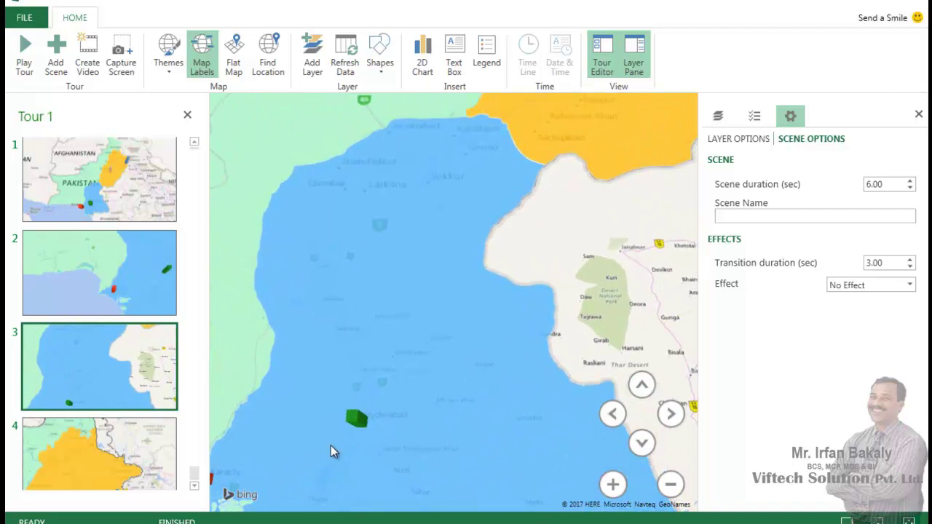
{"action": "left_click", "coordinate": [116, 462]}
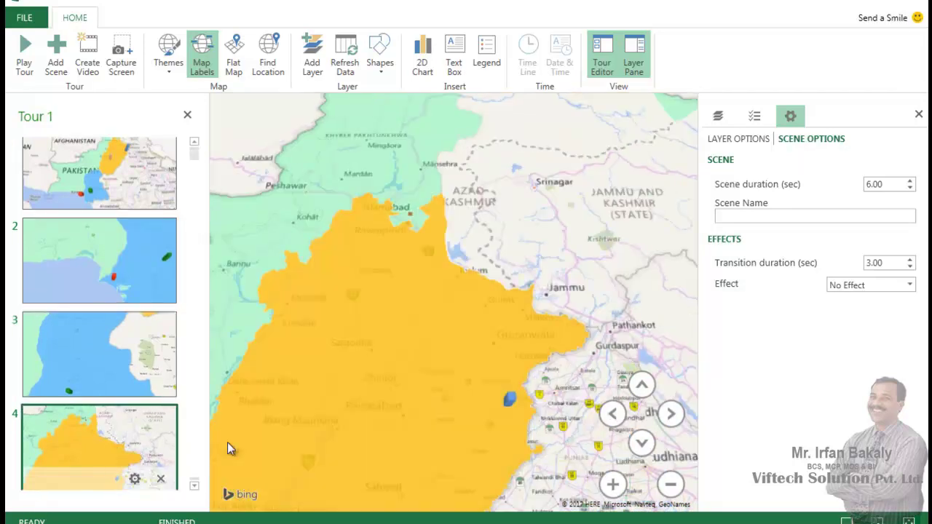
- Pan scene 4 to span Multan to Lahore, and frame a fifth scene on Lahore near Jammu
{"action": "left_click_drag", "start_coordinate": [357, 437], "coordinate": [458, 308]}
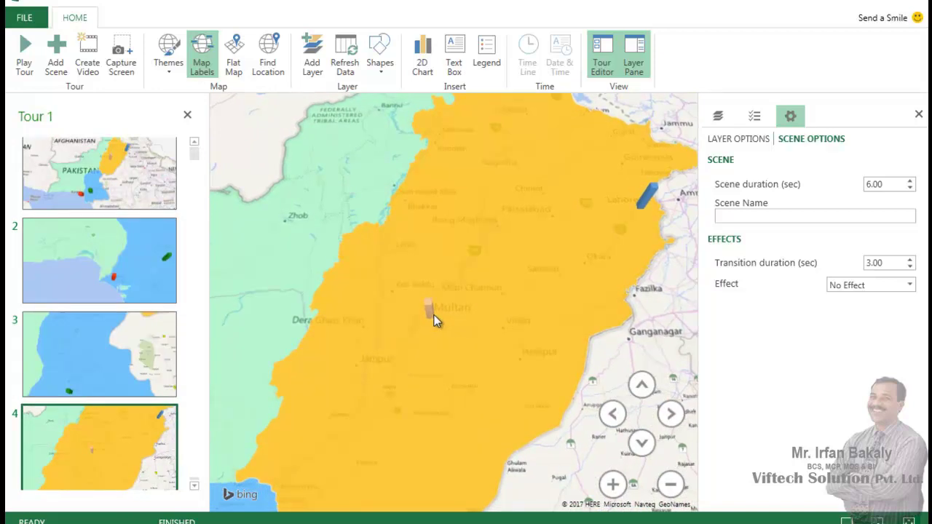
{"action": "mouse_move", "coordinate": [434, 320]}
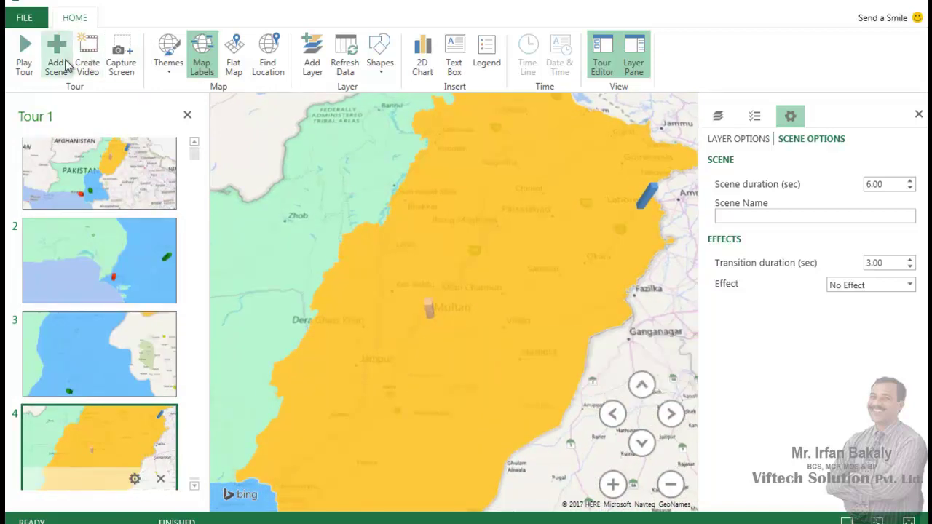
{"action": "scroll", "coordinate": [199, 459], "scroll_direction": "down", "scroll_amount": 2}
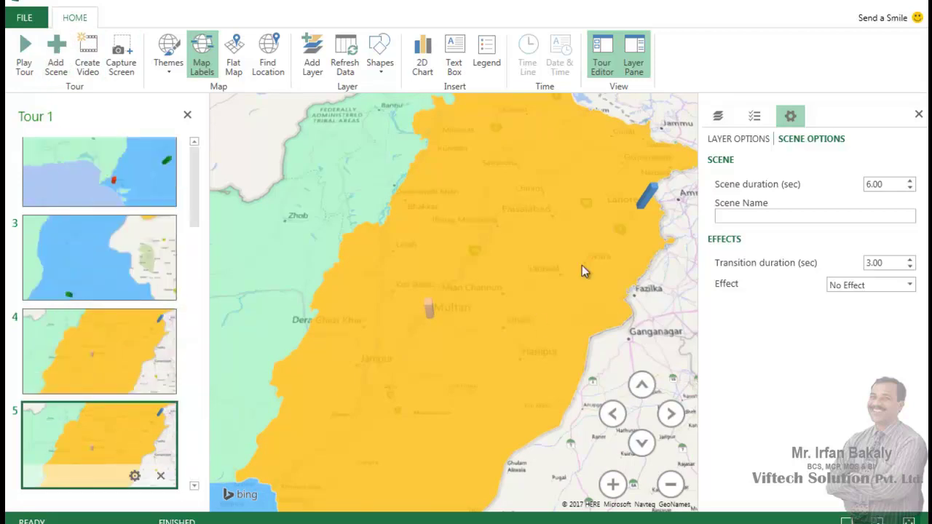
{"action": "left_click_drag", "start_coordinate": [573, 254], "coordinate": [459, 319]}
{"action": "left_click_drag", "start_coordinate": [502, 282], "coordinate": [437, 405]}
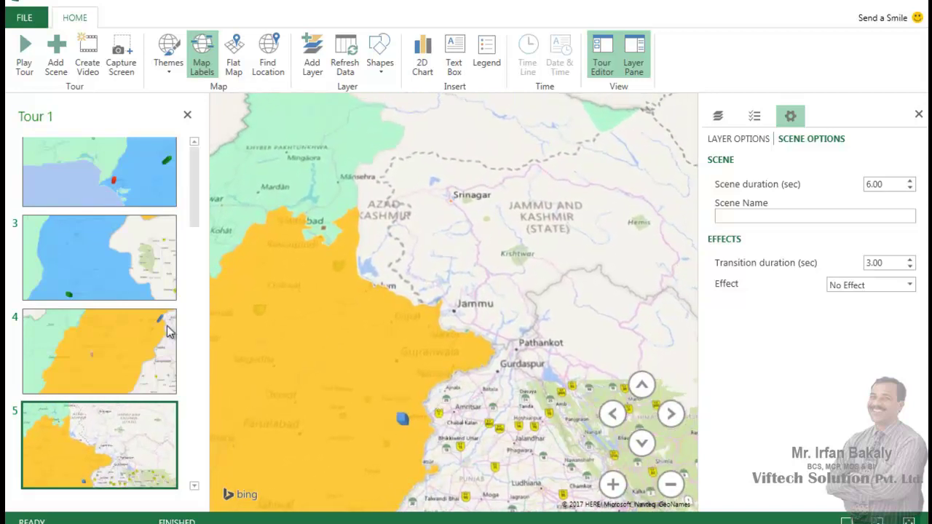
{"action": "scroll", "coordinate": [197, 184], "scroll_direction": "up", "scroll_amount": 2}
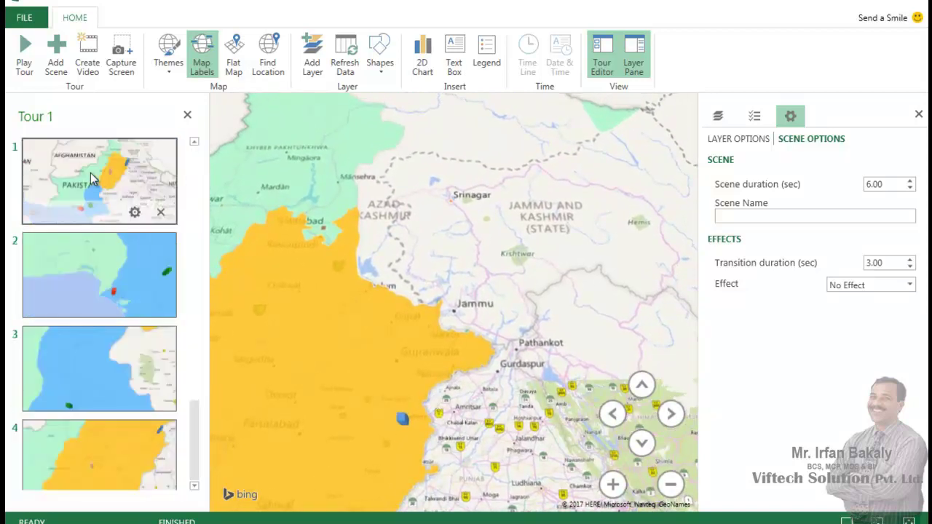
- Review scenes 1 and 2, then give scene 3 the Push In effect
{"action": "left_click", "coordinate": [93, 179]}
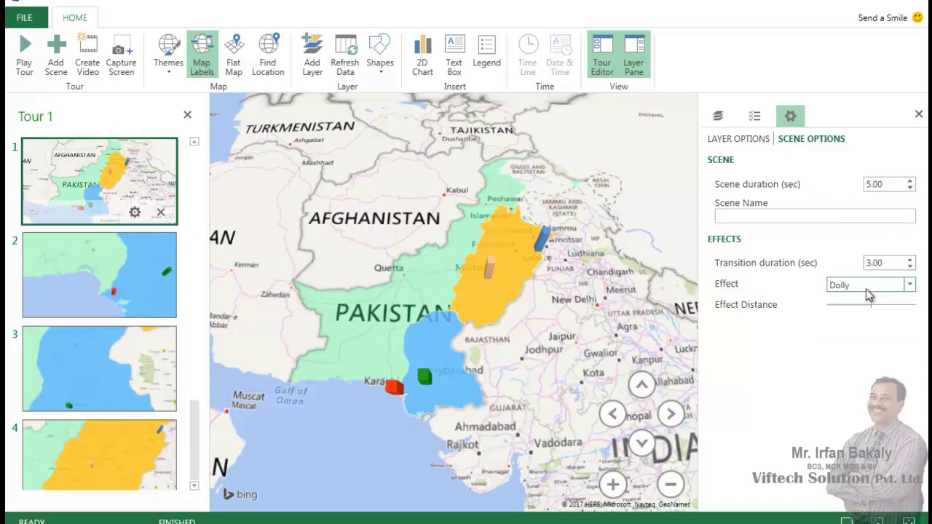
{"action": "left_click", "coordinate": [89, 257]}
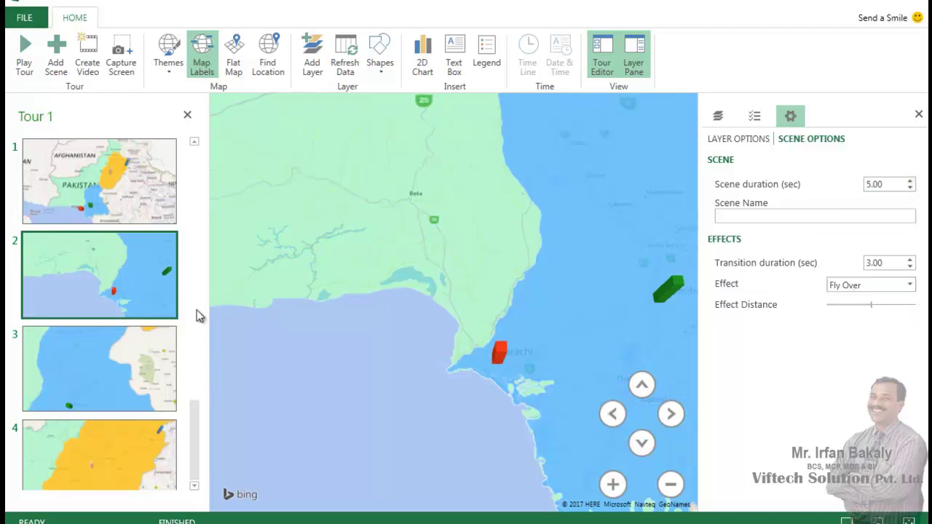
{"action": "left_click", "coordinate": [133, 348]}
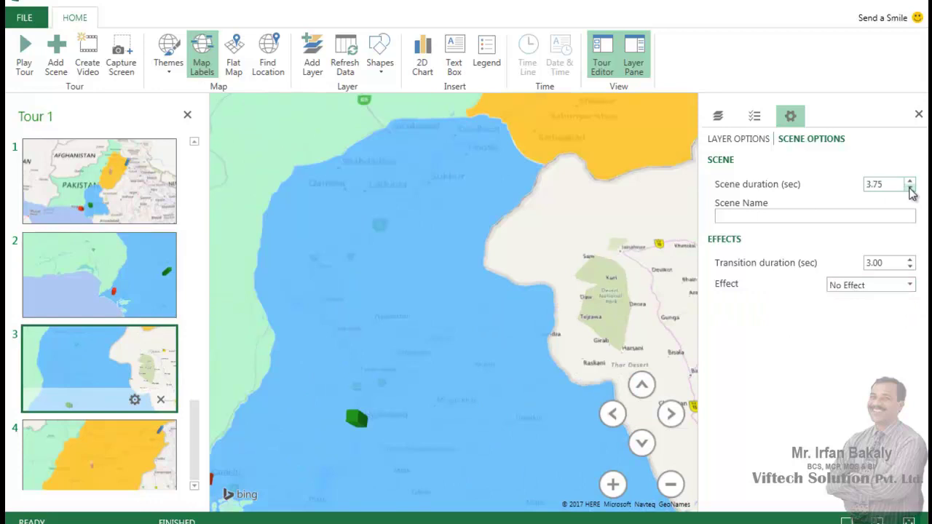
{"action": "left_click", "coordinate": [856, 286]}
{"action": "left_click", "coordinate": [859, 357]}
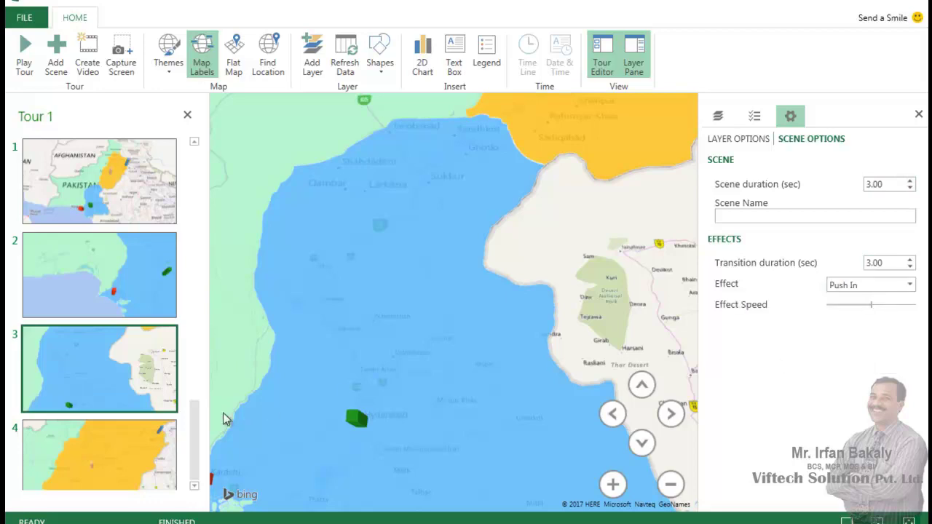
{"action": "scroll", "coordinate": [194, 408], "scroll_direction": "down", "scroll_amount": 3}
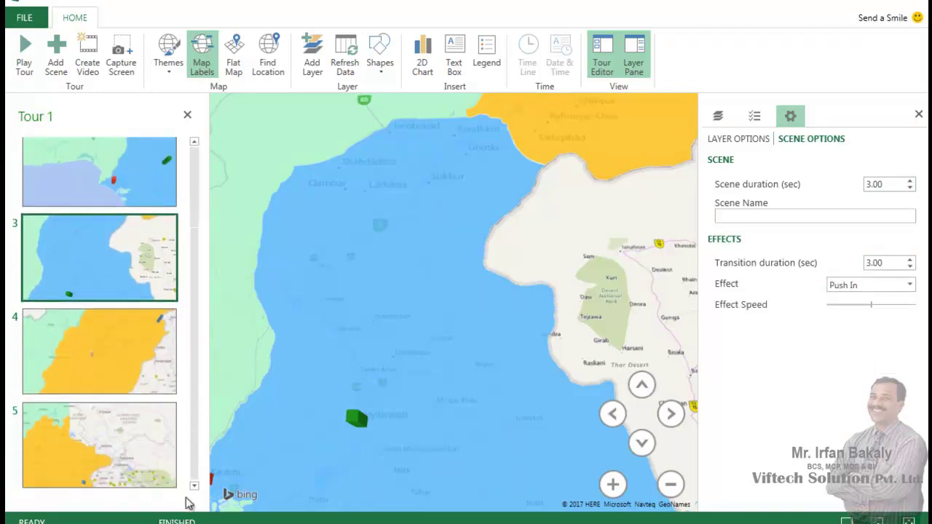
- Give scene 4 the Circle effect and scene 5 a 4-second Rotate Globe effect
{"action": "left_click", "coordinate": [151, 375]}
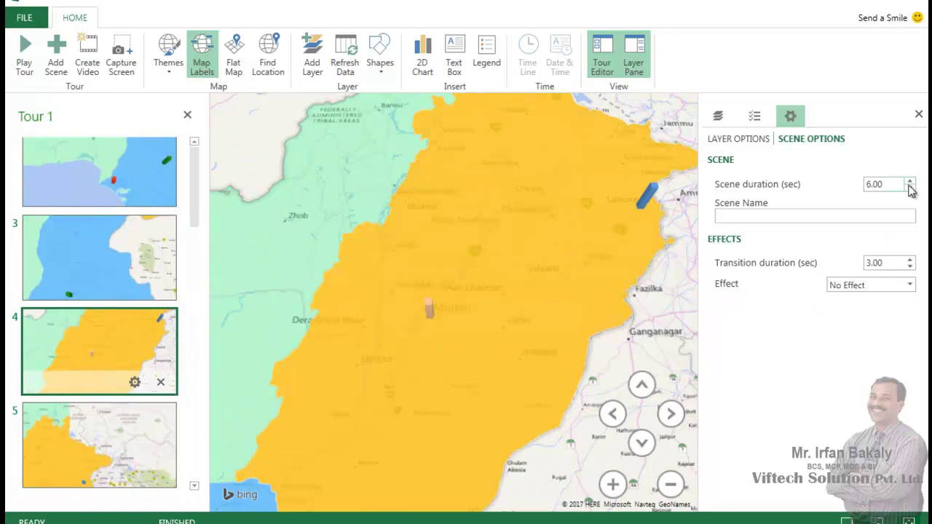
{"action": "left_click", "coordinate": [847, 285]}
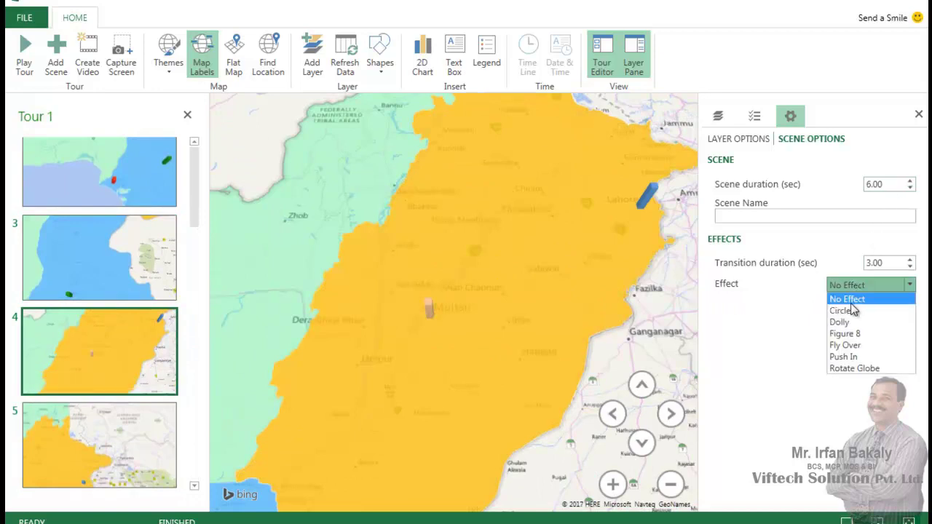
{"action": "left_click", "coordinate": [845, 311]}
{"action": "left_click", "coordinate": [162, 436]}
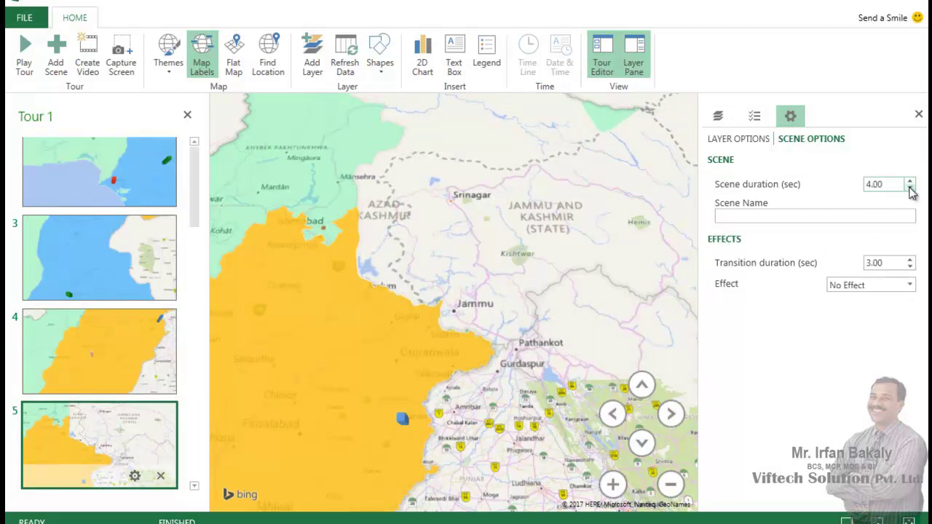
{"action": "left_click", "coordinate": [864, 288]}
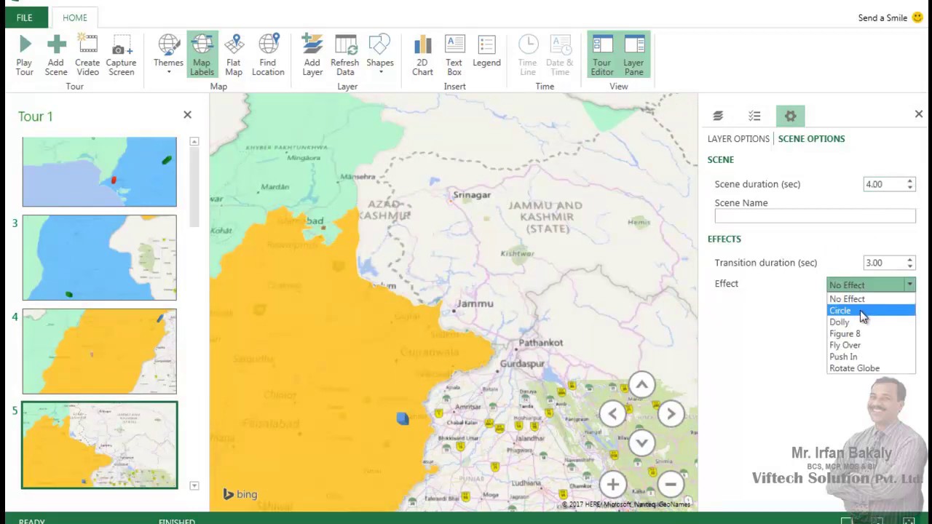
{"action": "left_click", "coordinate": [863, 312]}
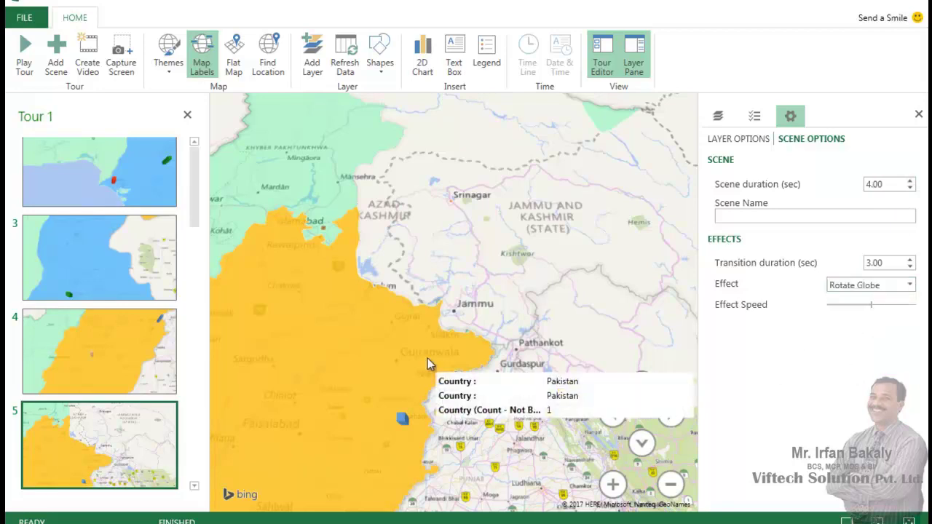
{"action": "scroll", "coordinate": [196, 184], "scroll_direction": "up", "scroll_amount": 2}
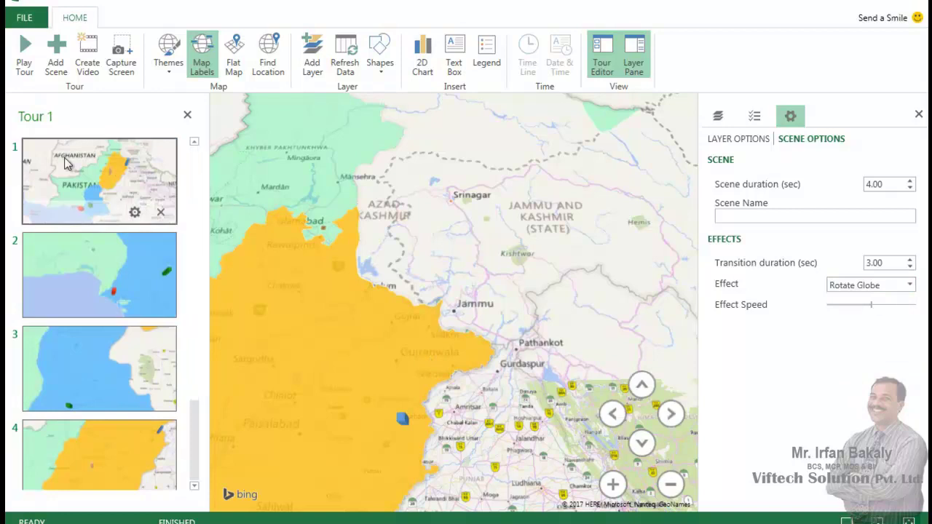
{"action": "left_click", "coordinate": [117, 179]}
{"action": "left_click", "coordinate": [27, 58]}
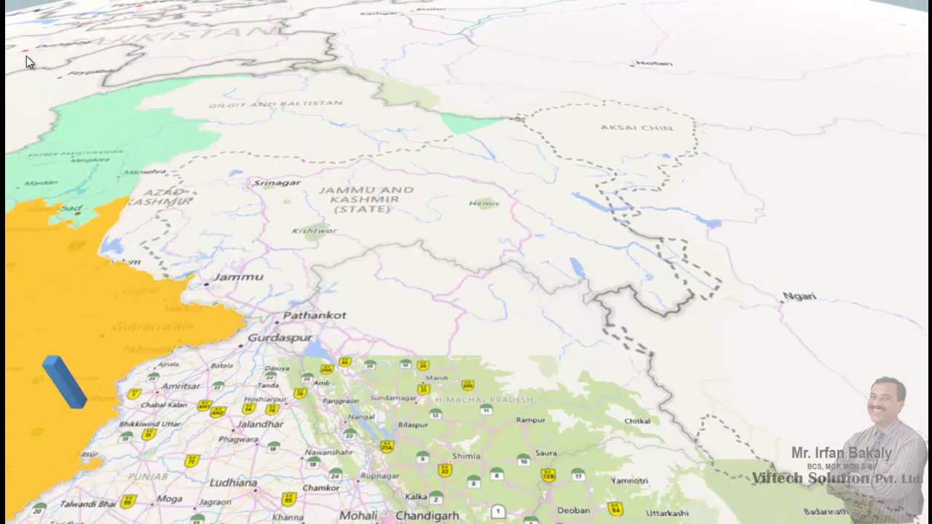
{"action": "key", "text": "Escape"}
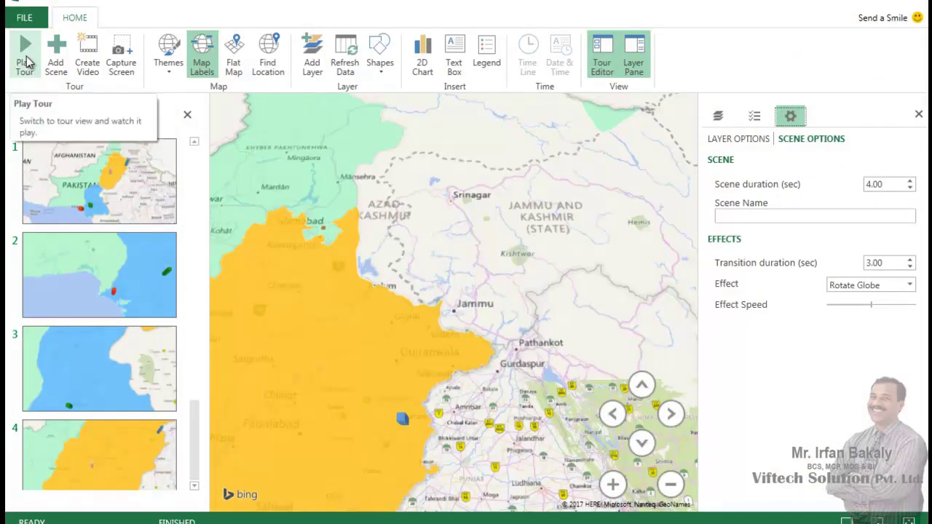
- Set scene 5's effect to No Effect and reselect scene 1 in the Tour pane
{"action": "left_click", "coordinate": [883, 290]}
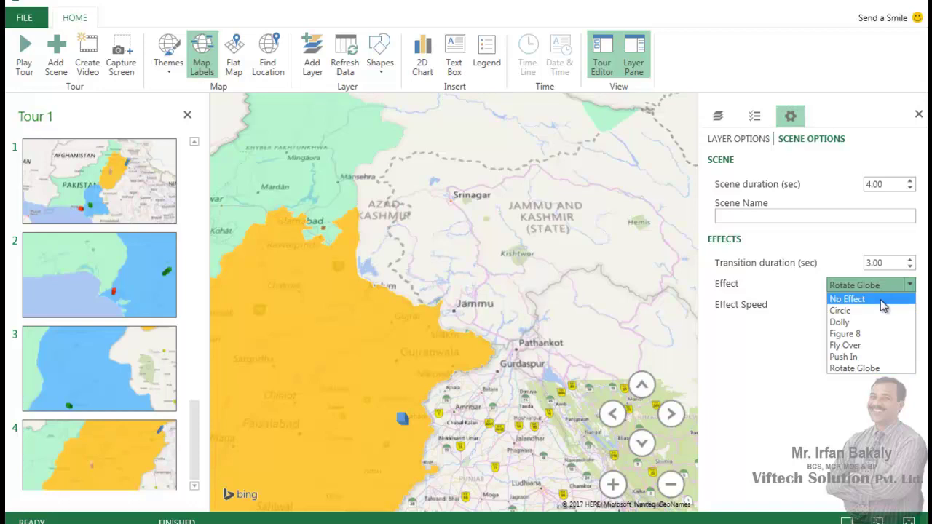
{"action": "left_click", "coordinate": [882, 300]}
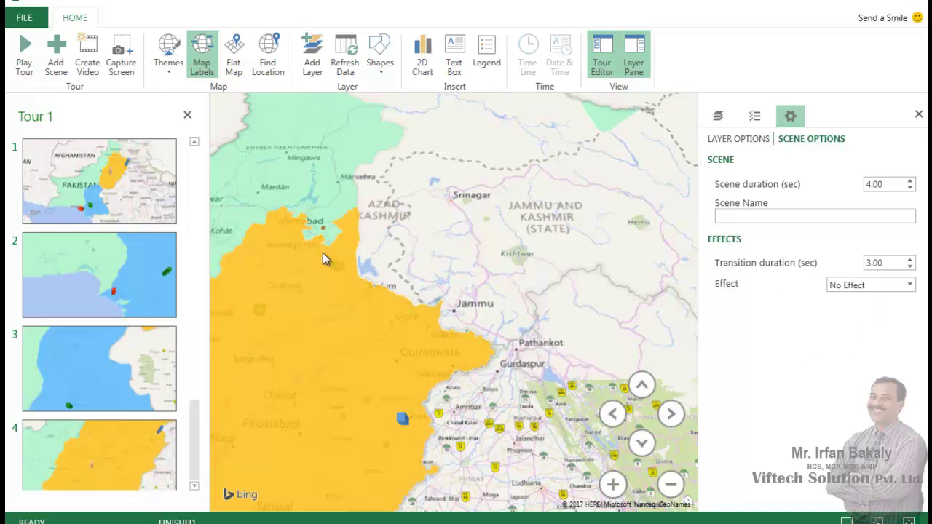
{"action": "scroll", "coordinate": [195, 418], "scroll_direction": "down", "scroll_amount": 2}
{"action": "scroll", "coordinate": [194, 398], "scroll_direction": "up", "scroll_amount": 3}
{"action": "left_click", "coordinate": [144, 203]}
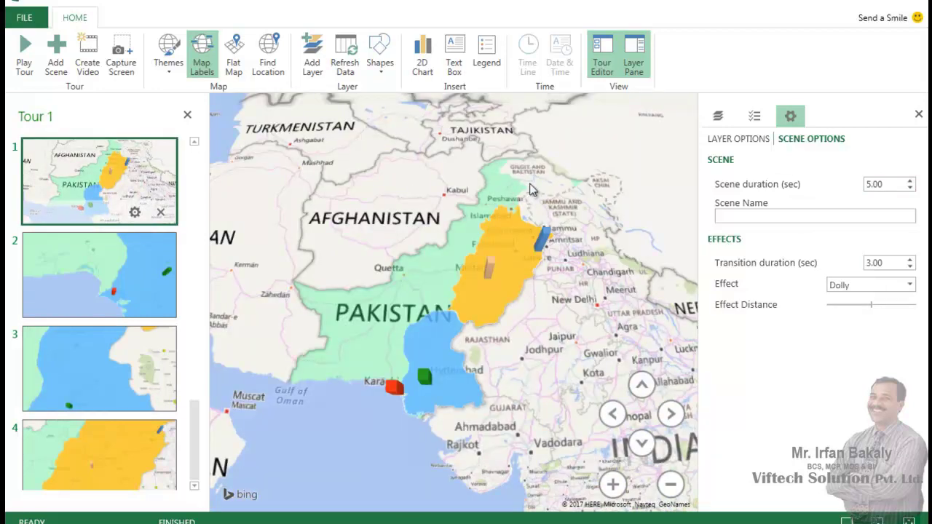
{"action": "mouse_move", "coordinate": [525, 252]}
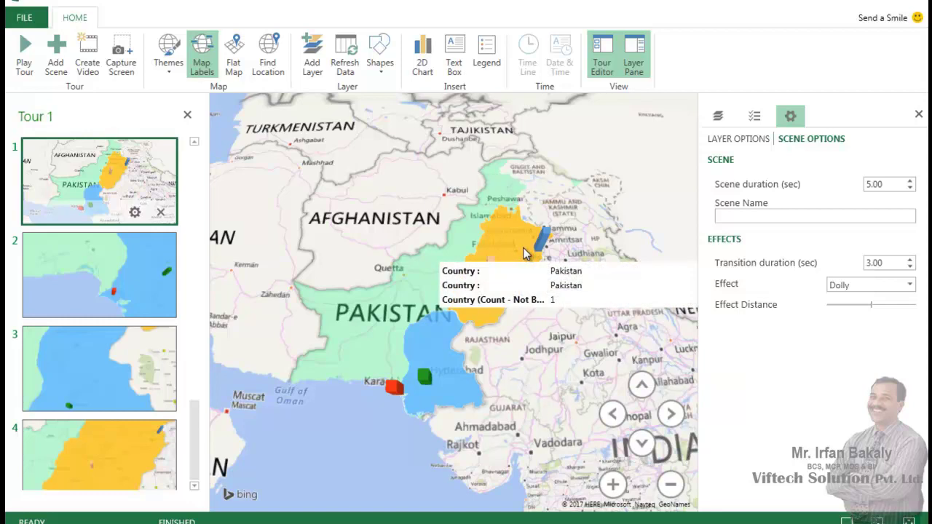
- Hide the Tour Editor and Layer Pane, then exit full-screen tour playback
{"action": "left_click", "coordinate": [187, 114]}
{"action": "left_click", "coordinate": [919, 114]}
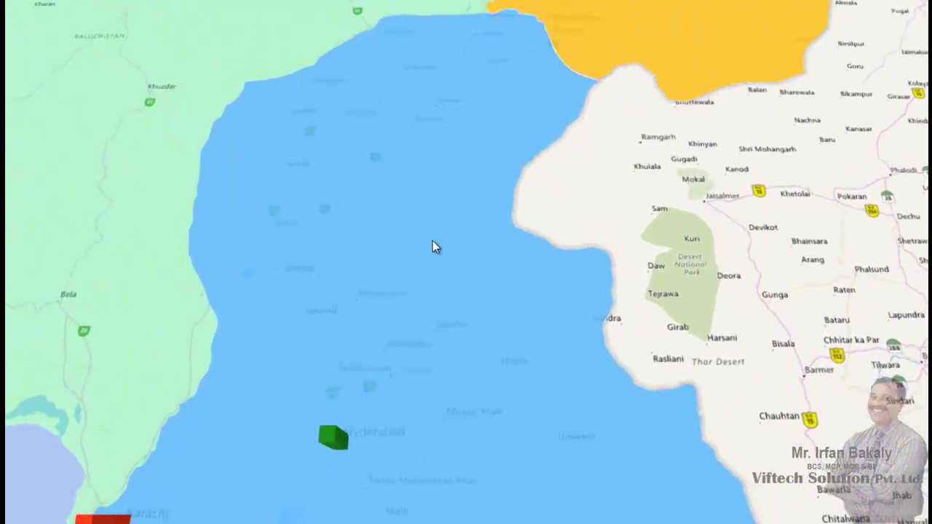
{"action": "key", "text": "Escape"}
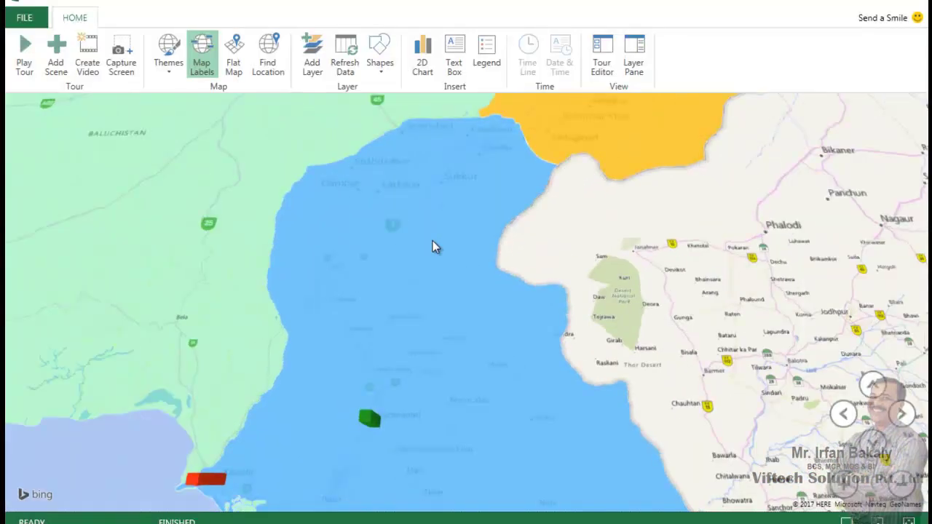
- Reopen the Tour Editor and Layer Pane and bring up the Create Video quality options
{"action": "left_click", "coordinate": [602, 54]}
{"action": "left_click", "coordinate": [634, 54]}
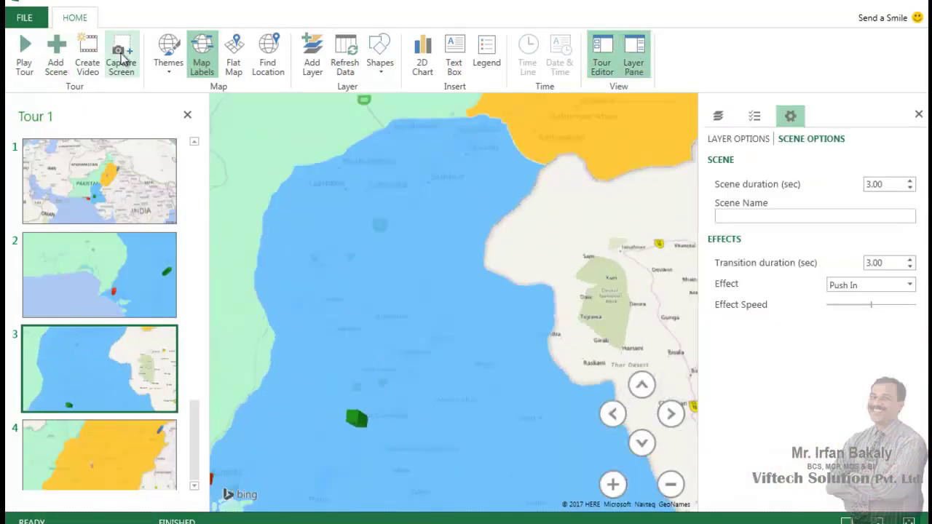
{"action": "left_click", "coordinate": [92, 49]}
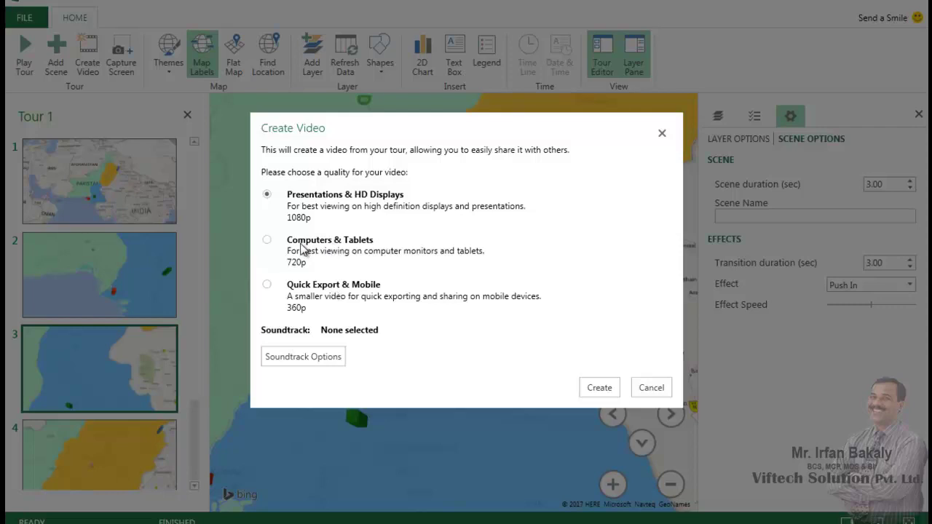
- Export the tour at Computers & Tablets 720p quality as Tour 1.mp4 on the Desktop
{"action": "left_click", "coordinate": [267, 242]}
{"action": "left_click", "coordinate": [609, 394]}
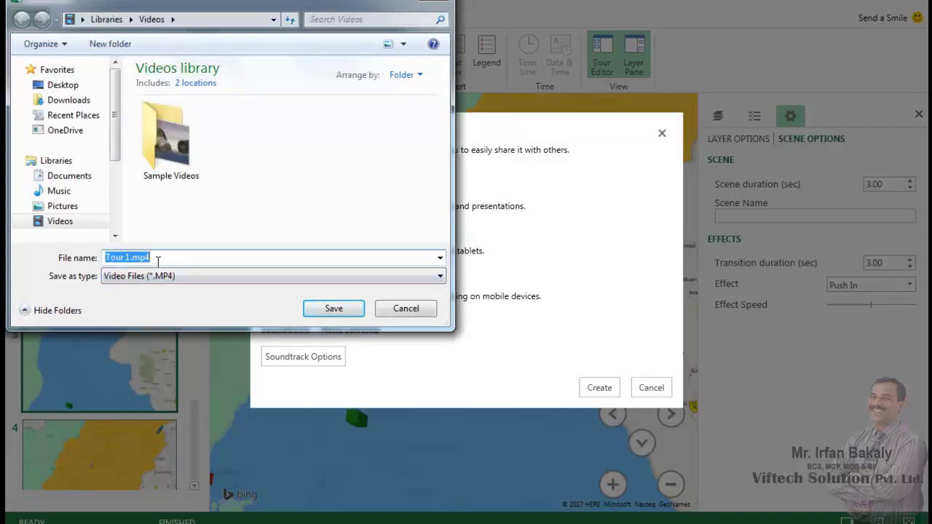
{"action": "left_click", "coordinate": [92, 86]}
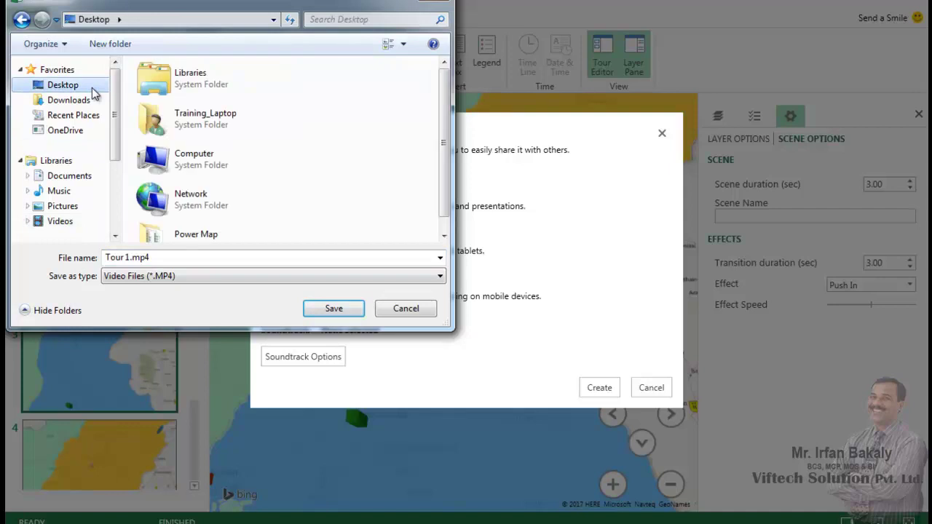
{"action": "left_click", "coordinate": [158, 264]}
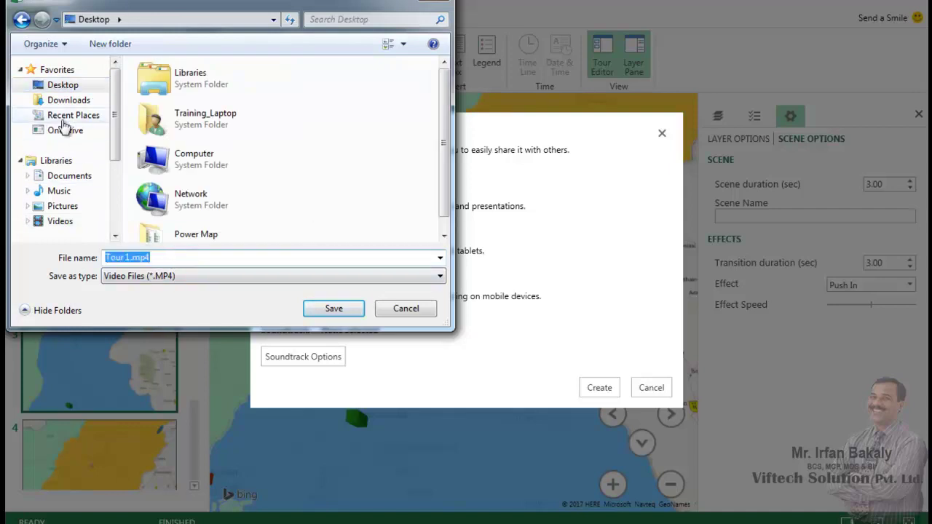
{"action": "left_click", "coordinate": [334, 308]}
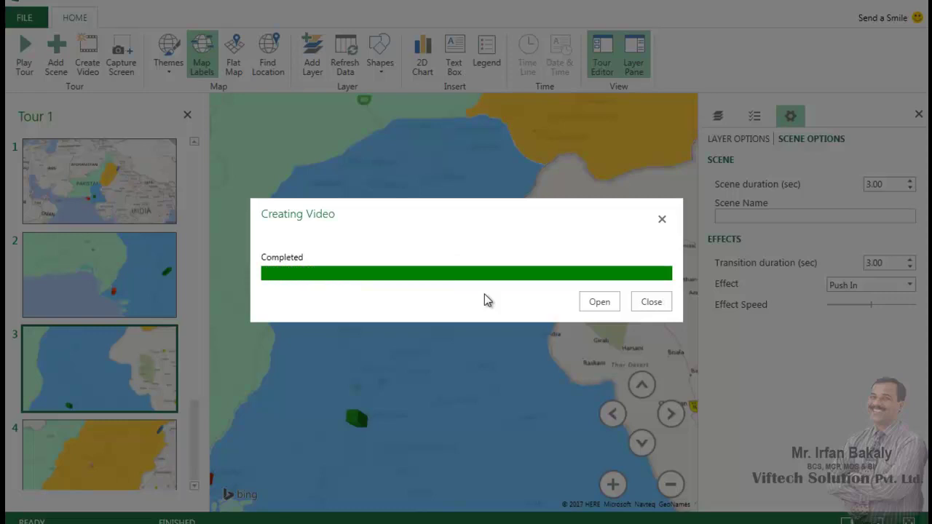
- Close the completed Creating Video notice and open Tour 1.mp4 from the desktop
{"action": "left_click", "coordinate": [650, 310]}
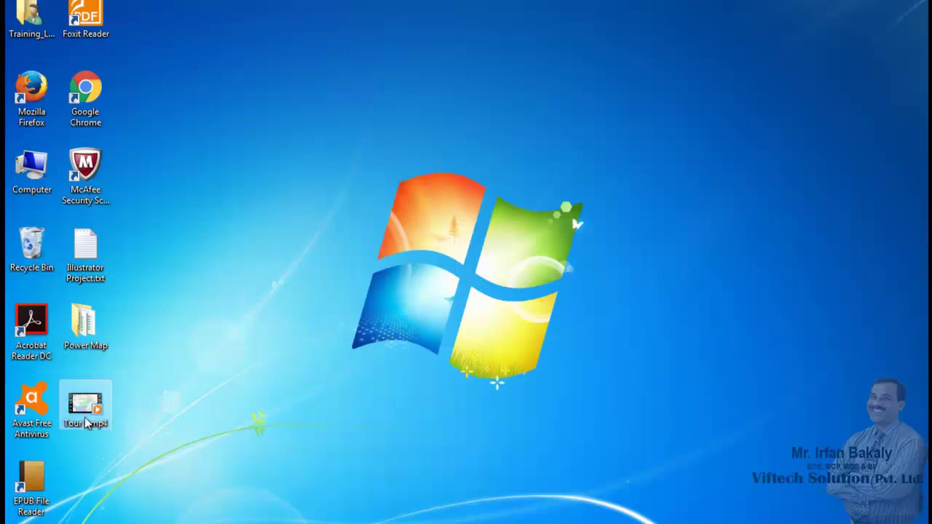
{"action": "double_click", "coordinate": [100, 411]}
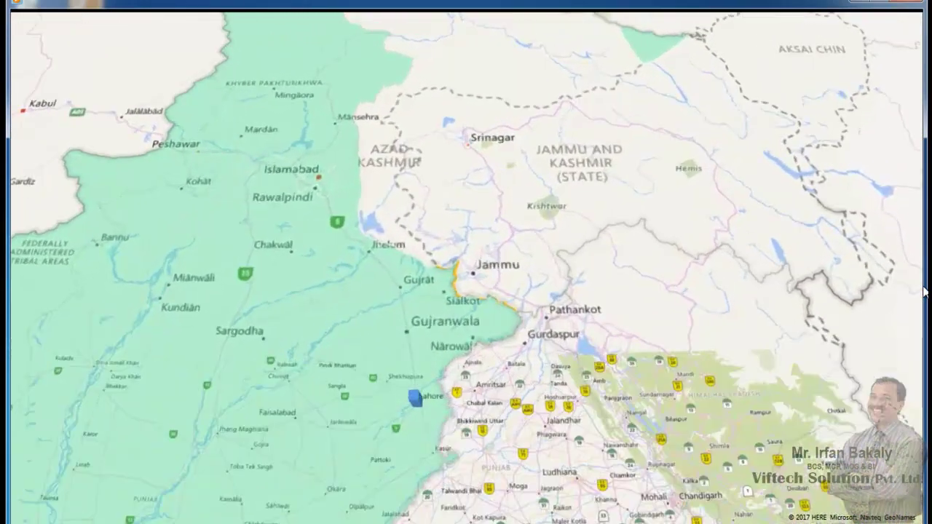
- Watch Tour 1.mp4 play in Windows Media Player, bringing up the playback controls
{"action": "mouse_move", "coordinate": [870, 297]}
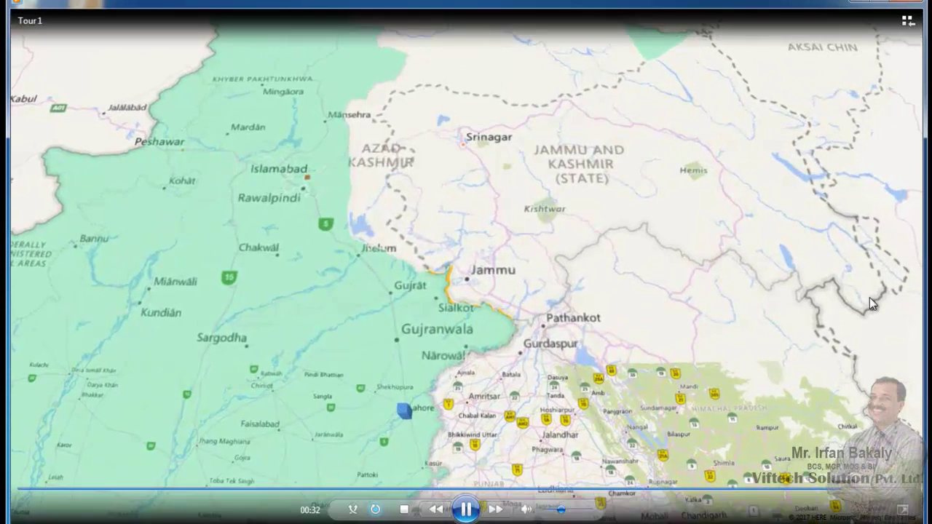